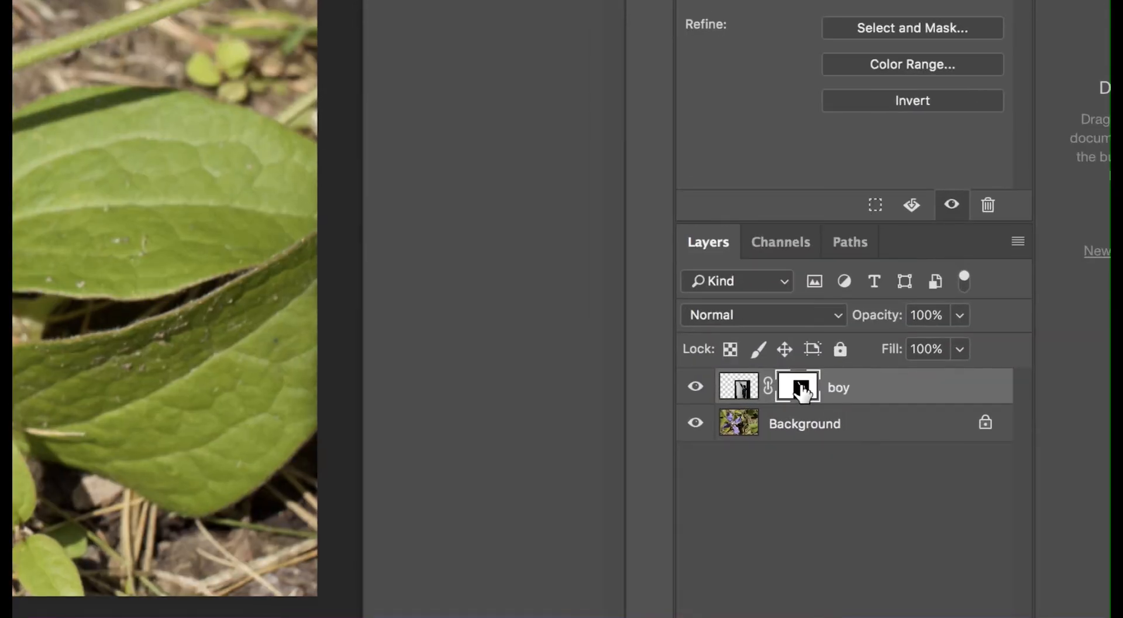
Step: Load the boy layer's mask as a selection and subtract the surrounding area with the Quick Selection Tool, leaving only the boy selected
left_click(802, 391, "ctrl")
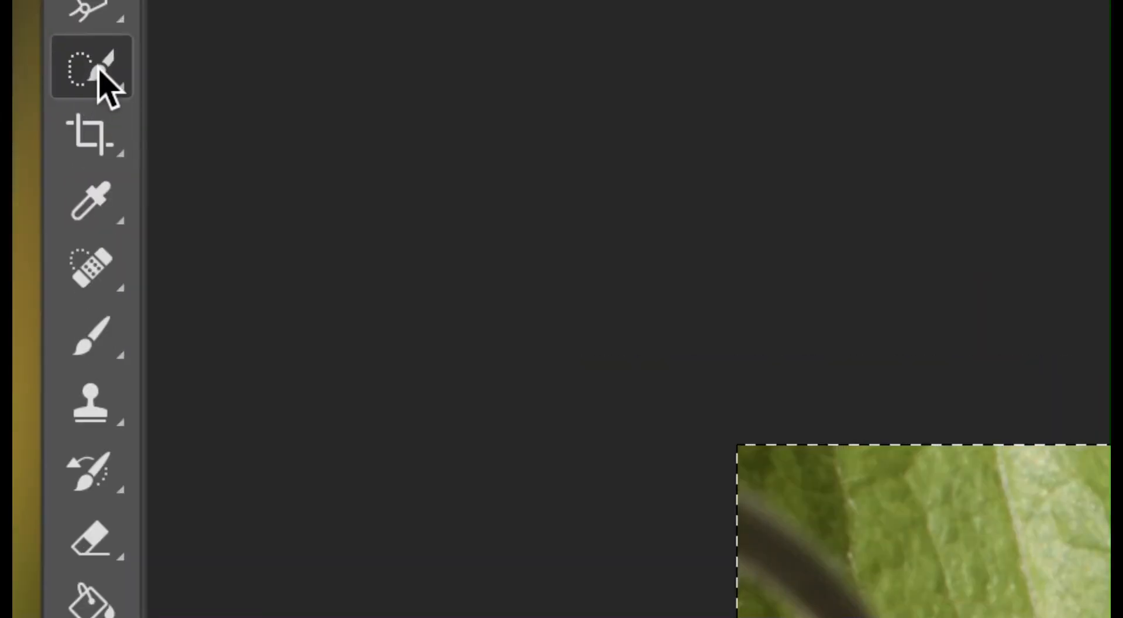
left_click(98, 70)
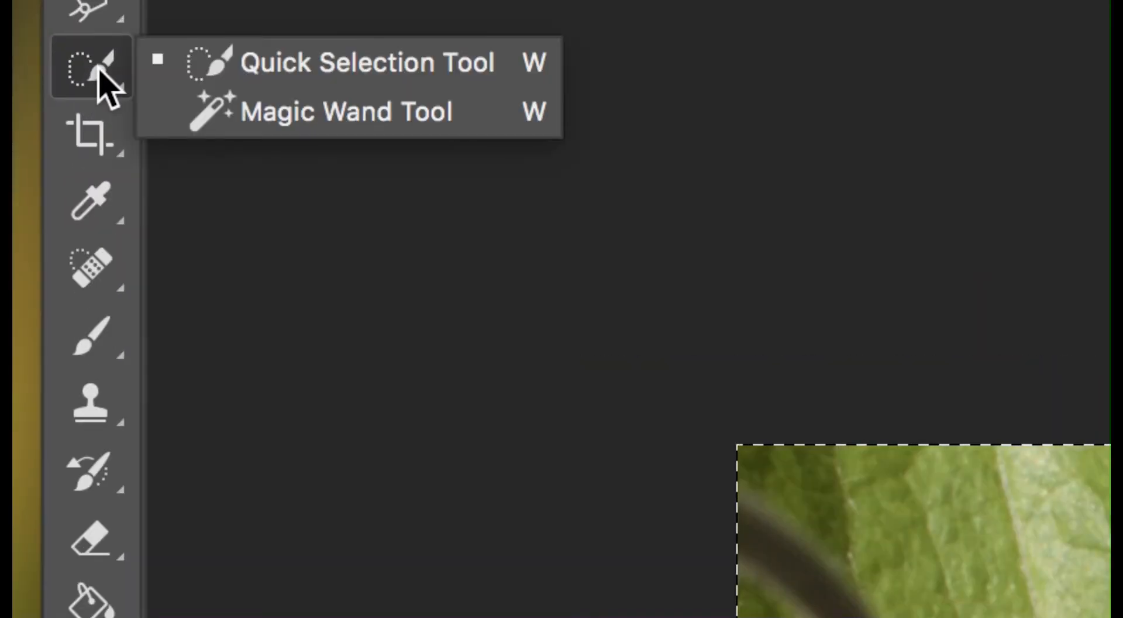
left_click(256, 65)
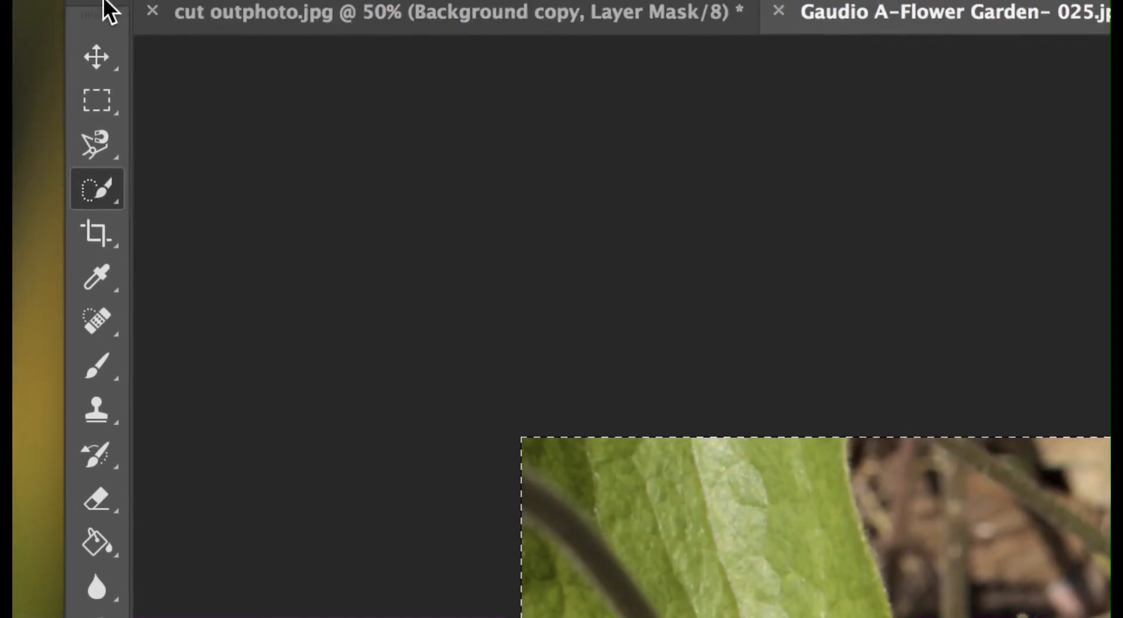
left_click(106, 195)
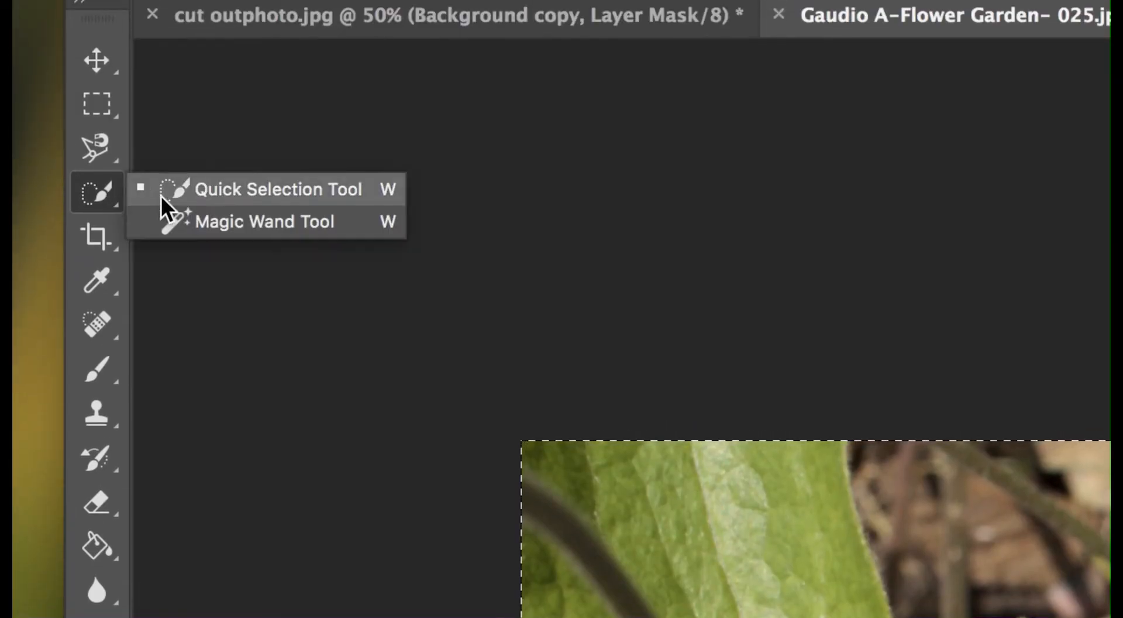
left_click(224, 194)
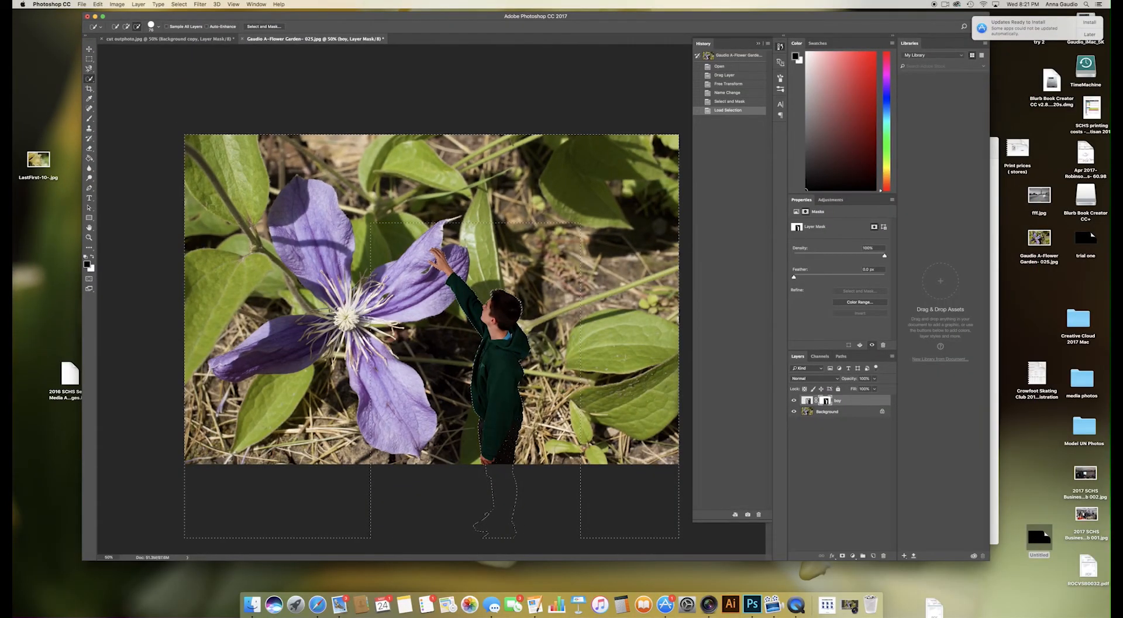
left_click(224, 193, "alt")
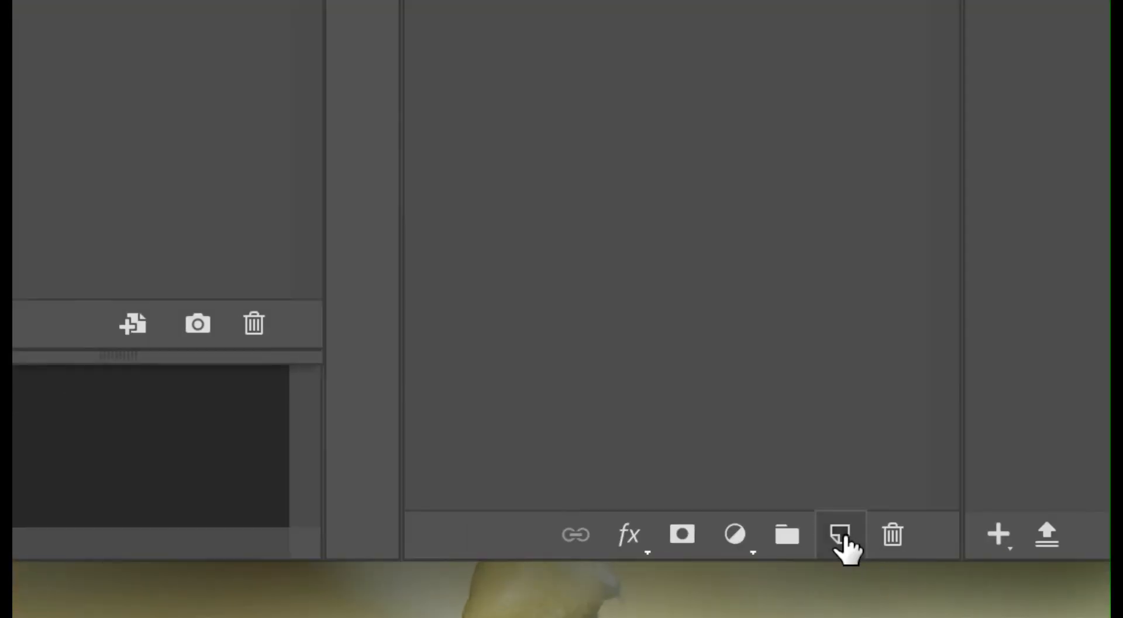
Step: Create a new layer above the boy layer and name it "shadow"
left_click(841, 535)
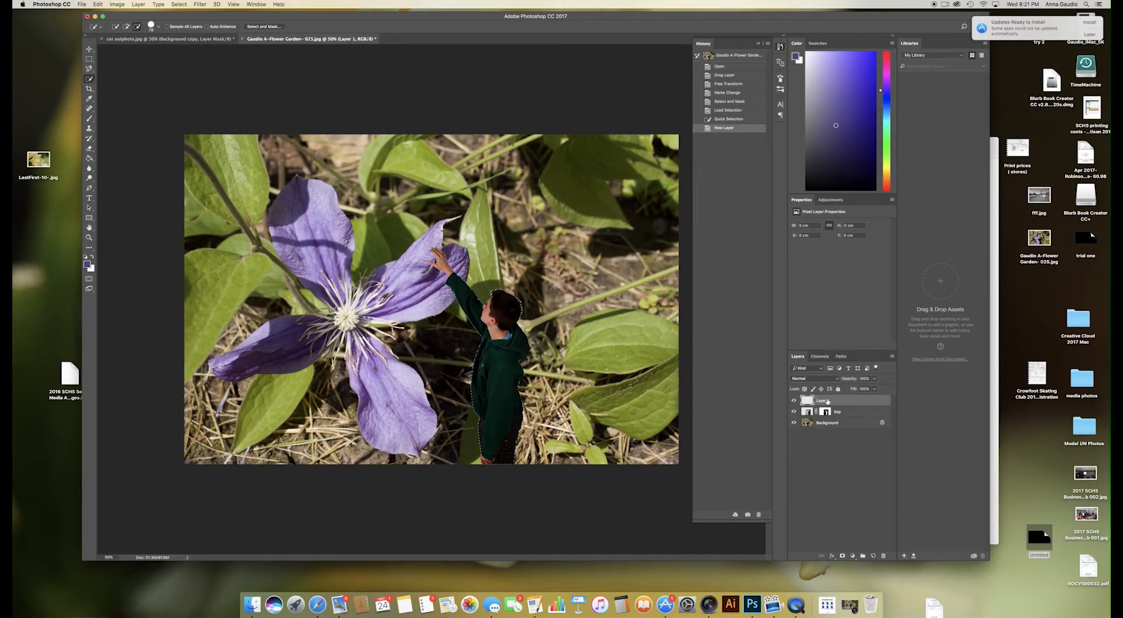
double_click(827, 402)
type("shadow")
Step: Fill the boy-shaped selection on the shadow layer with Black in Normal mode at 100% opacity, and deselect it
left_click(99, 4)
left_click(111, 126)
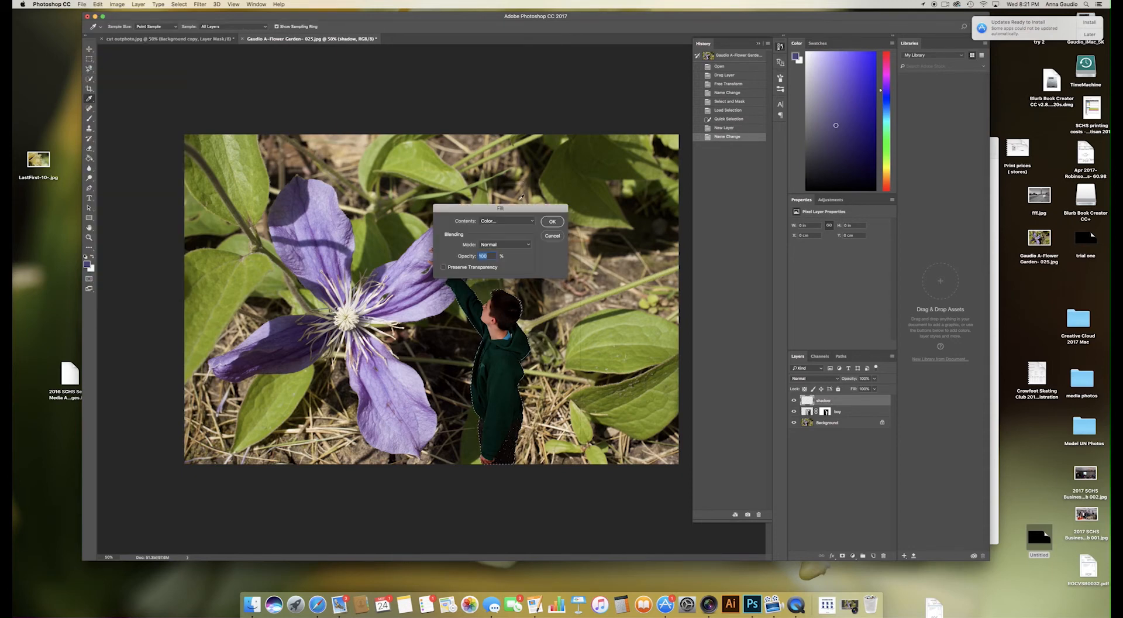
left_click(503, 221)
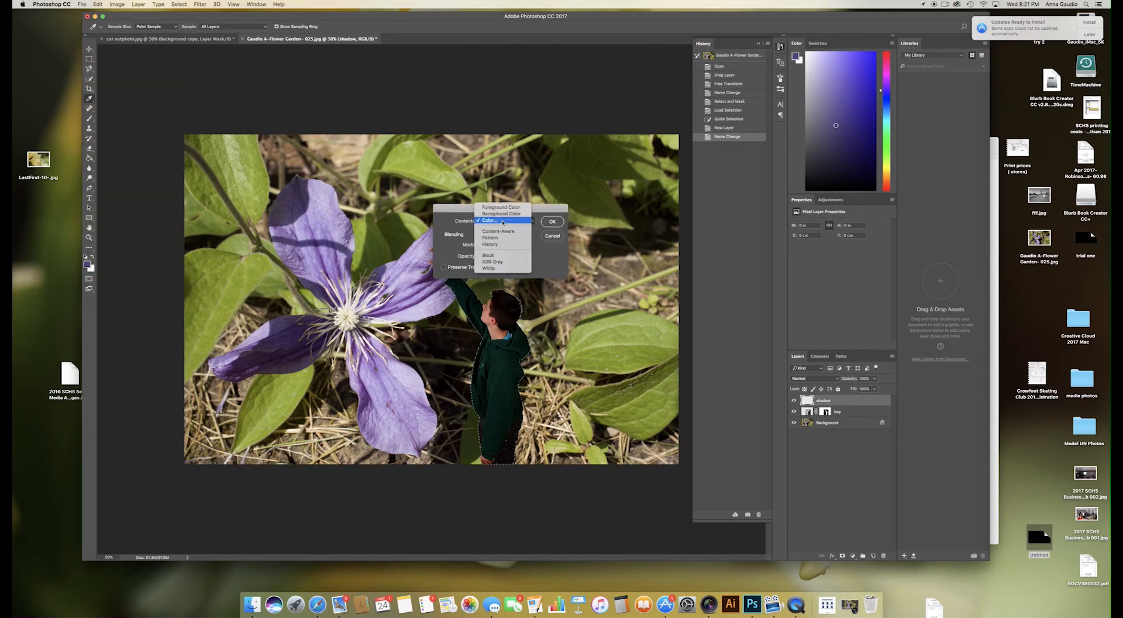
left_click(489, 255)
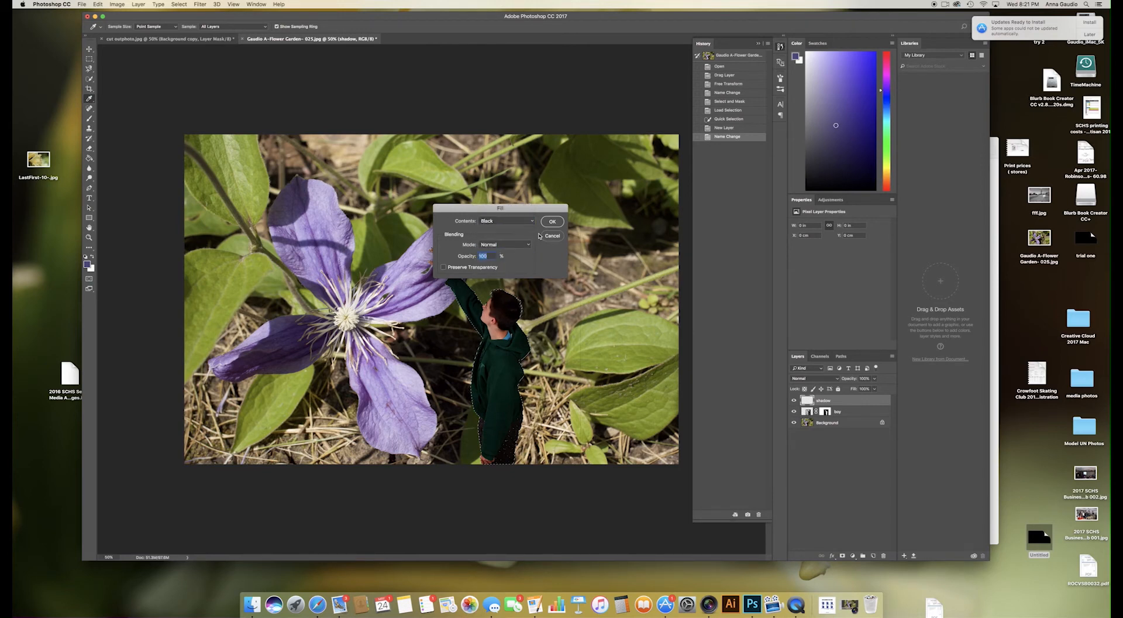
left_click(553, 222)
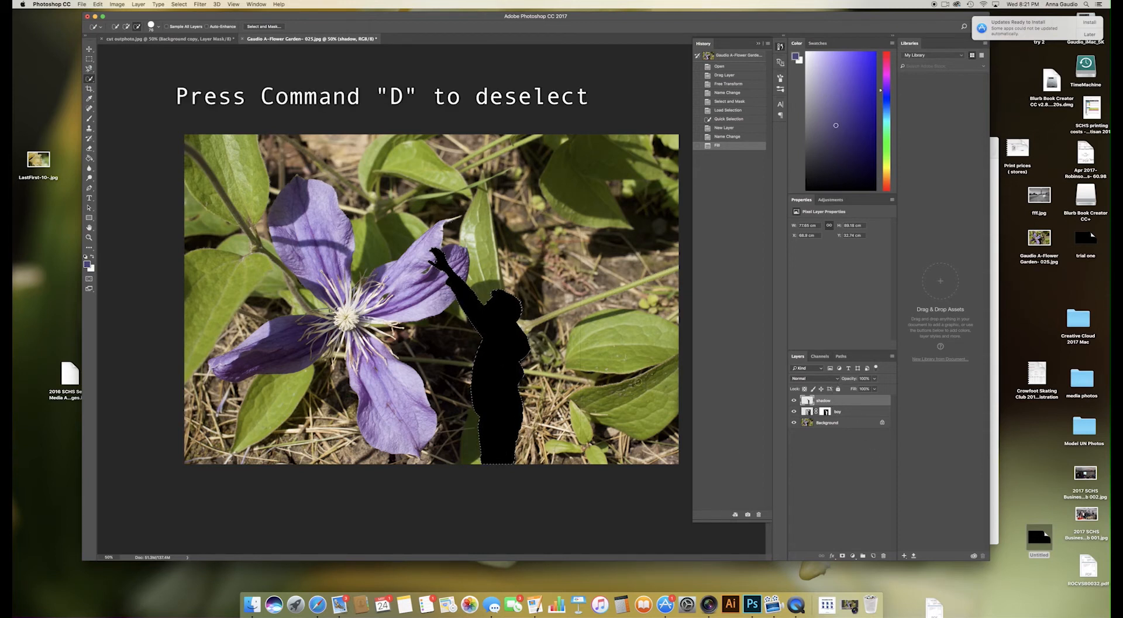
key("super+d")
Step: Skew the black silhouette out to the right of the boy and move the shadow layer below the boy layer
key("super+t")
key("Escape")
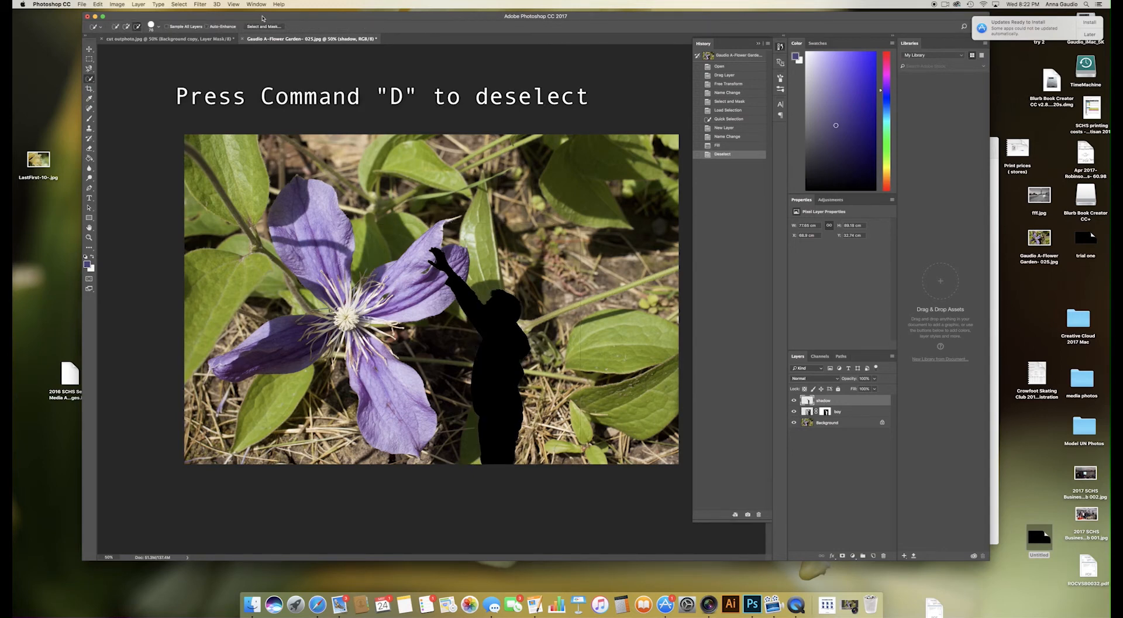
left_click(96, 4)
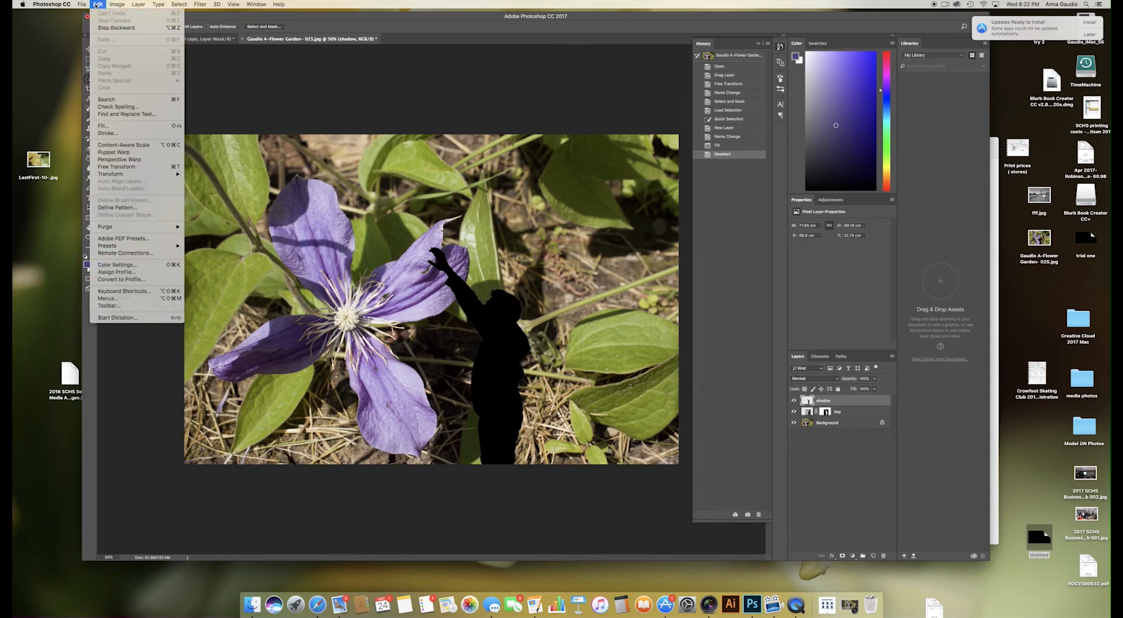
mouse_move(168, 175)
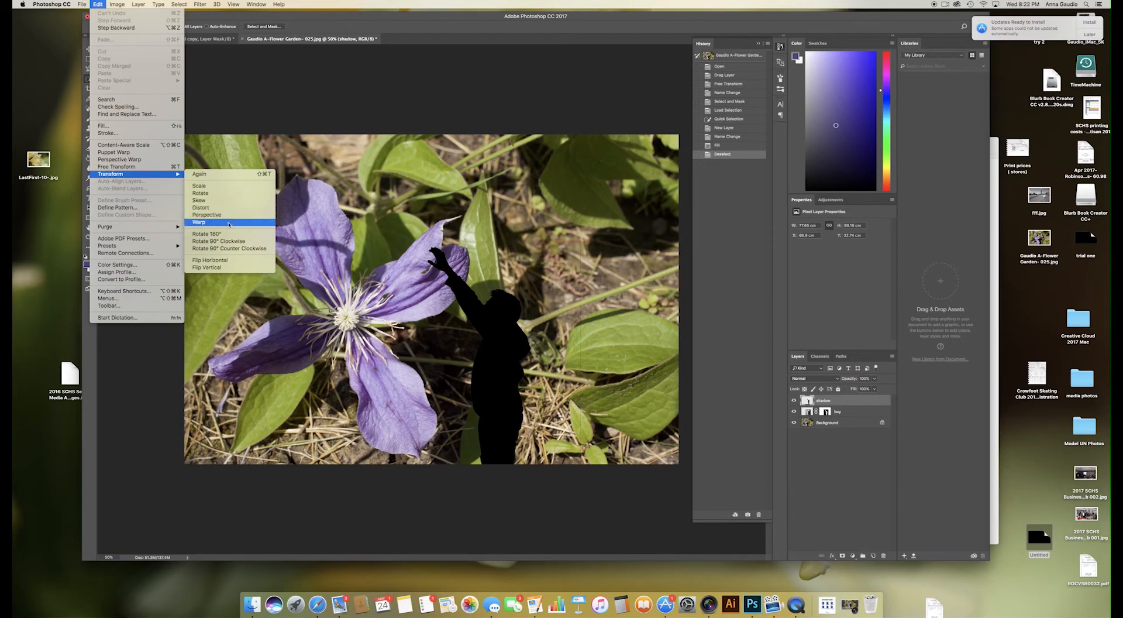
left_click(226, 201)
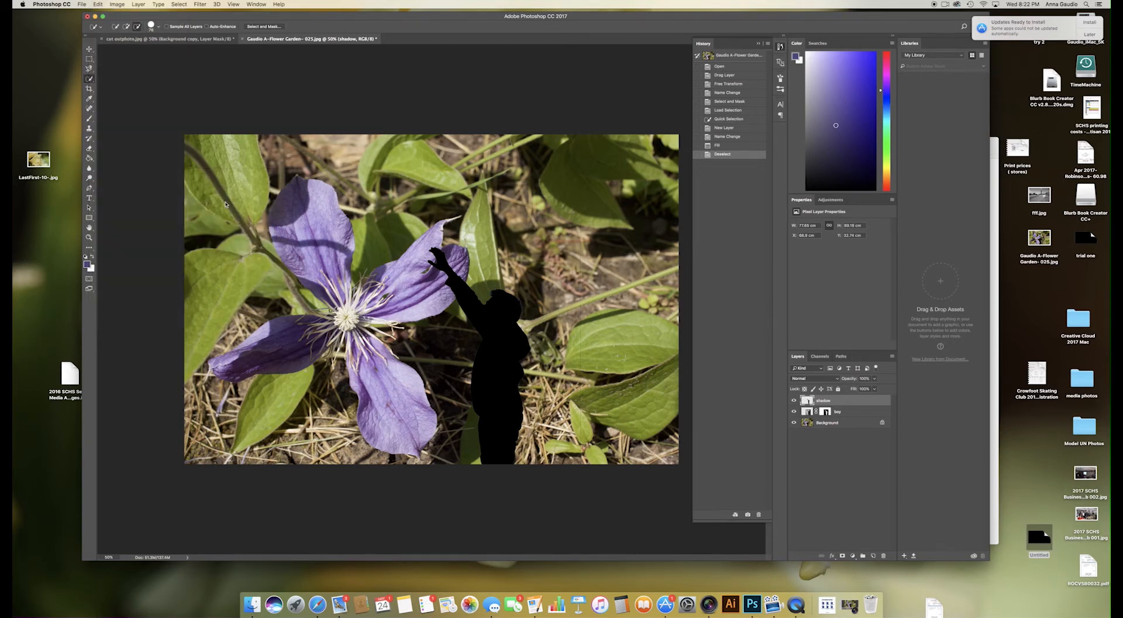
left_click_drag(581, 224, 628, 240)
left_click_drag(581, 466, 610, 466)
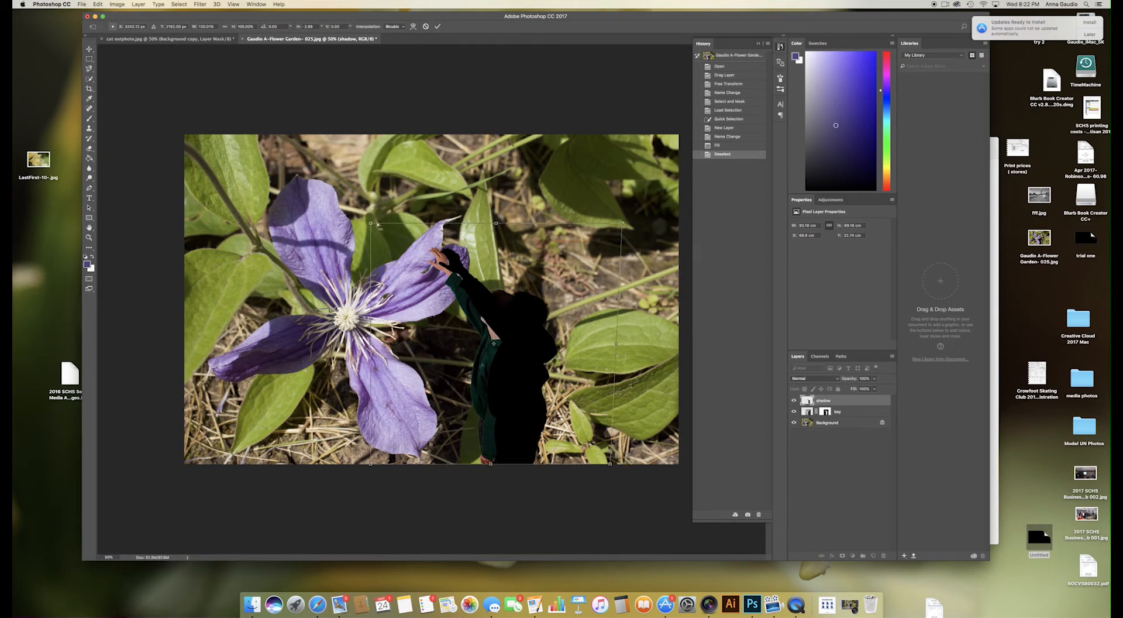
left_click_drag(371, 223, 411, 224)
left_click_drag(516, 225, 495, 254)
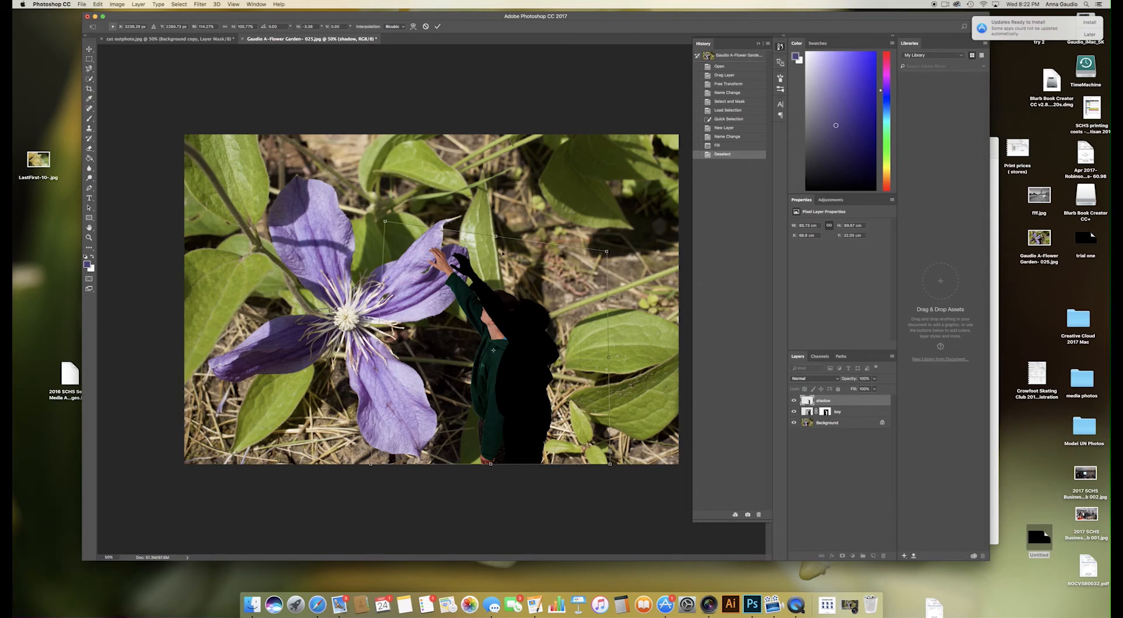
key("Return")
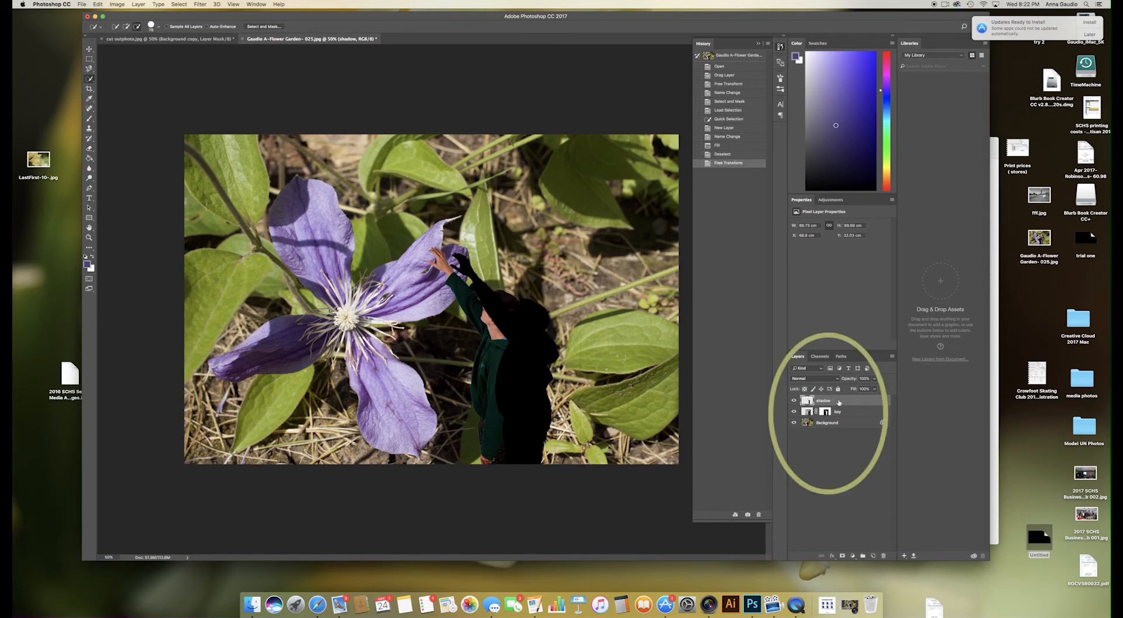
left_click_drag(840, 402, 839, 414)
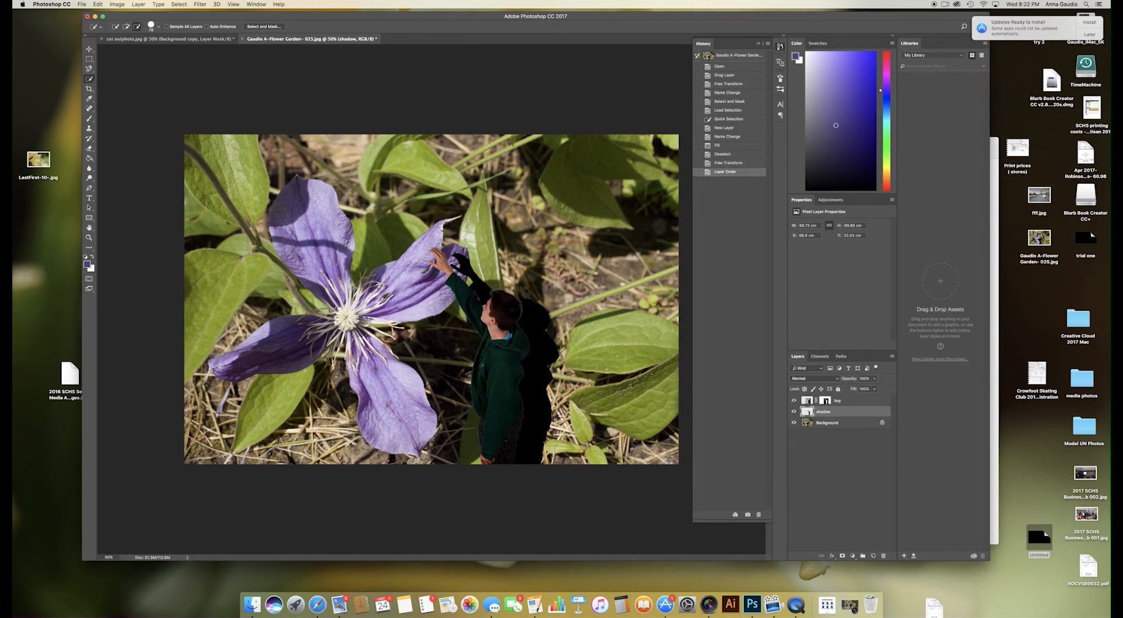
Step: Warp the shadow, pulling its upper edge and upper-right corner down and stretching its lower-right corner outward beyond the image
left_click(100, 4)
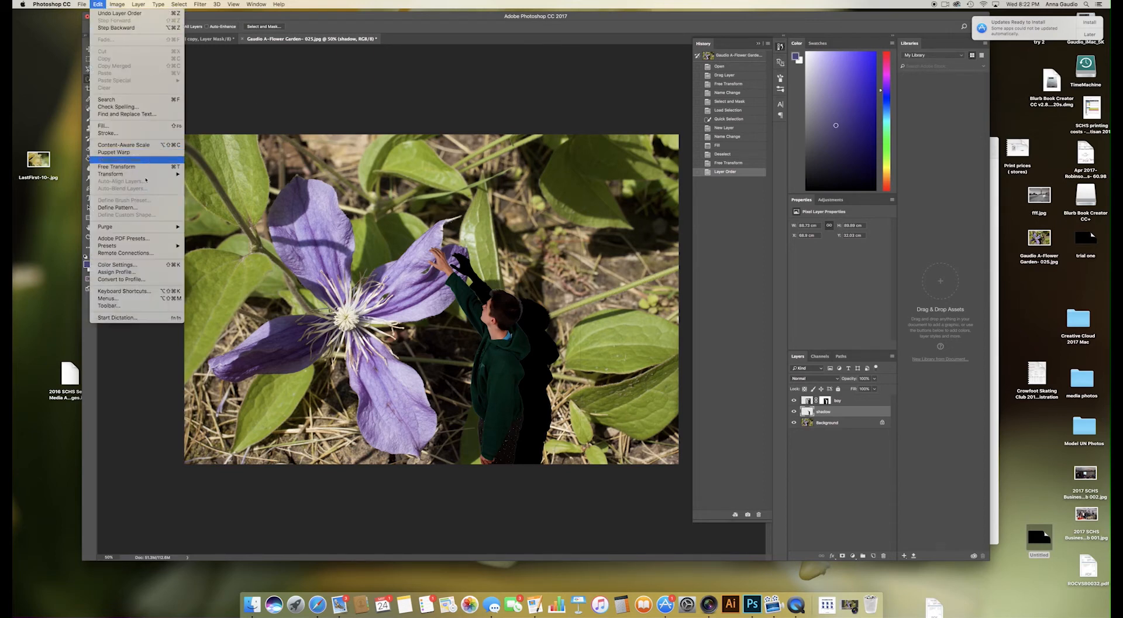
mouse_move(134, 173)
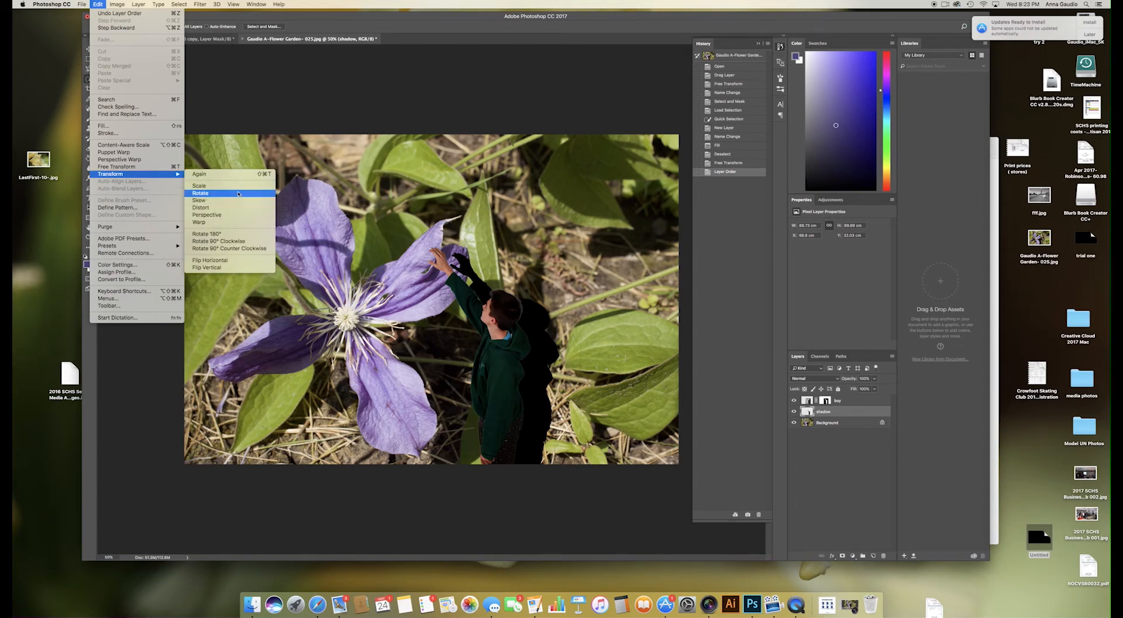
left_click(240, 223)
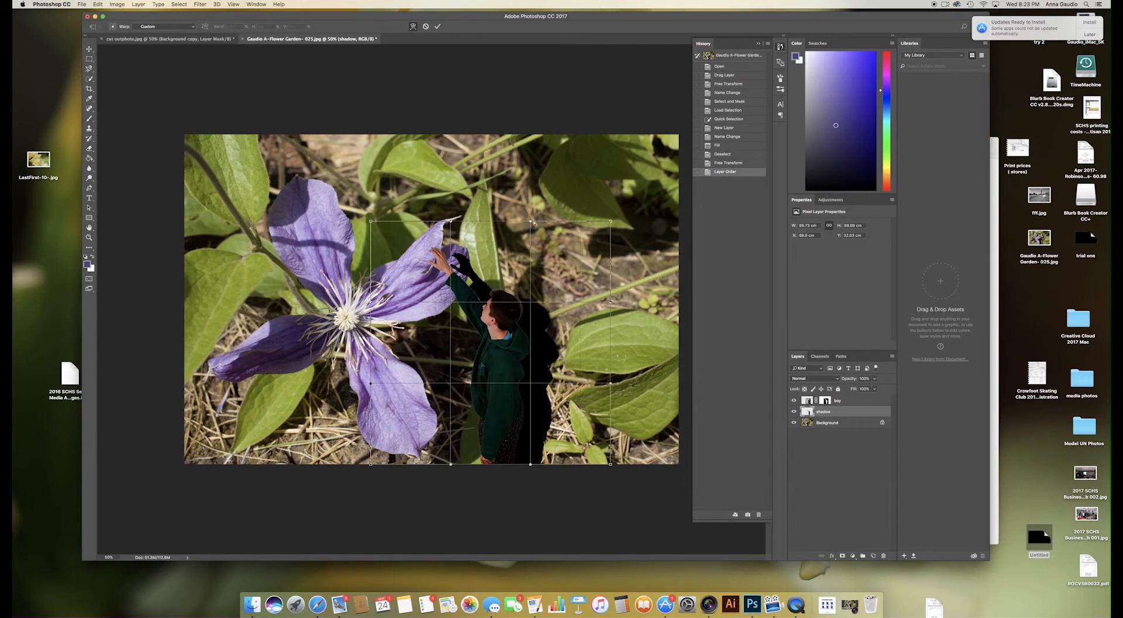
left_click_drag(451, 221, 450, 246)
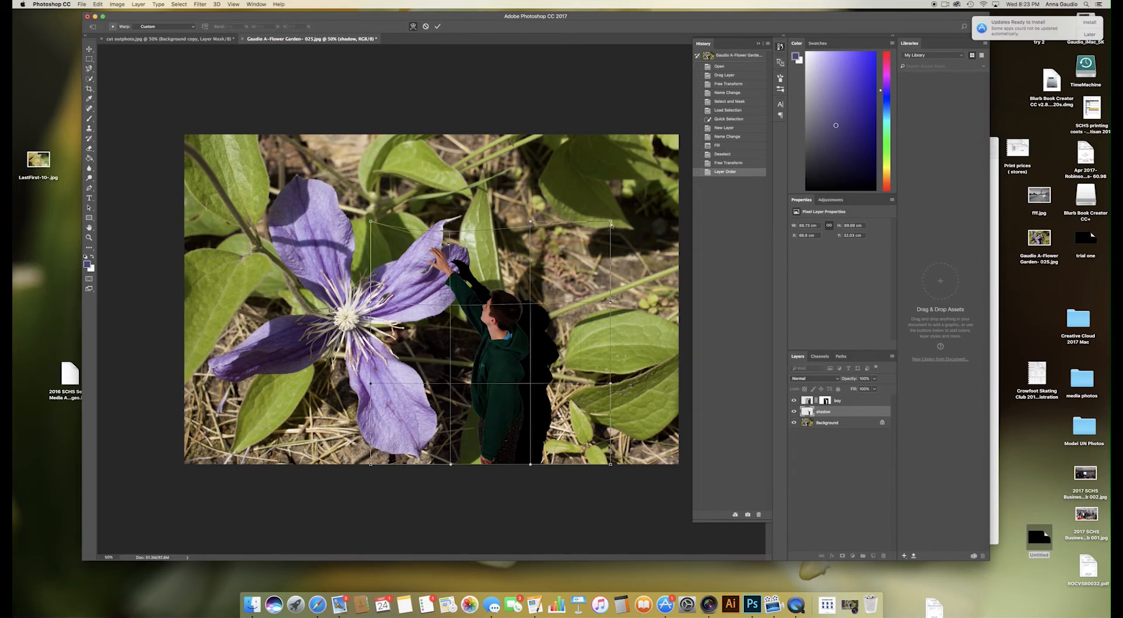
left_click_drag(611, 221, 576, 253)
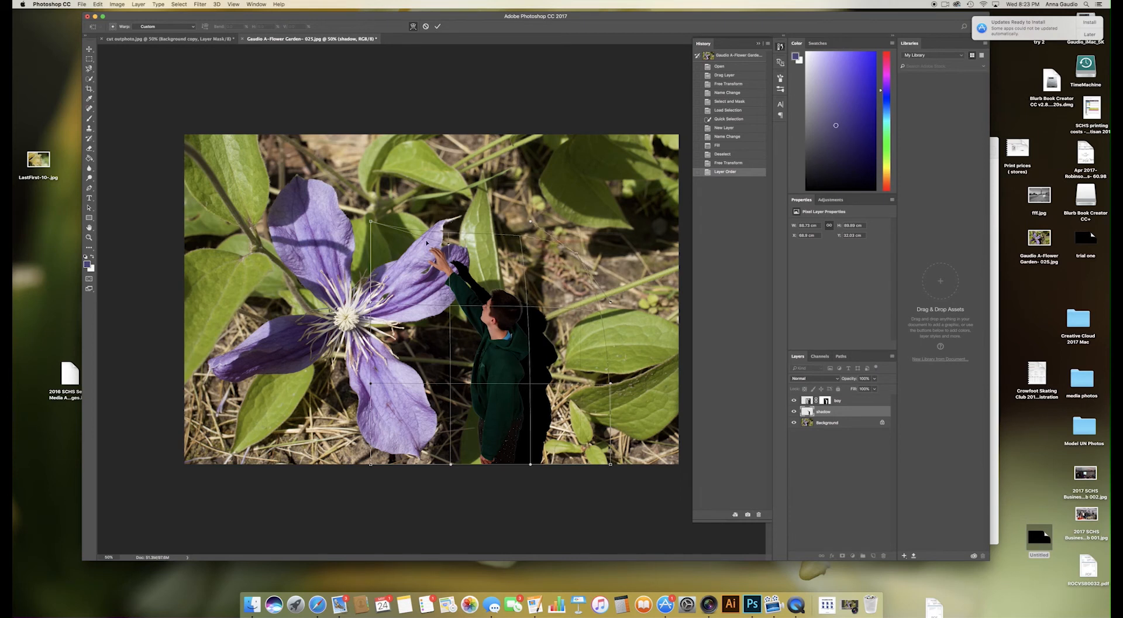
mouse_move(450, 246)
left_mouse_down()
mouse_move(462, 244)
mouse_move(451, 248)
left_mouse_up()
mouse_move(528, 236)
left_mouse_down()
mouse_move(533, 249)
mouse_move(531, 233)
left_mouse_up()
mouse_move(611, 464)
left_mouse_down()
mouse_move(614, 455)
mouse_move(655, 478)
left_mouse_up()
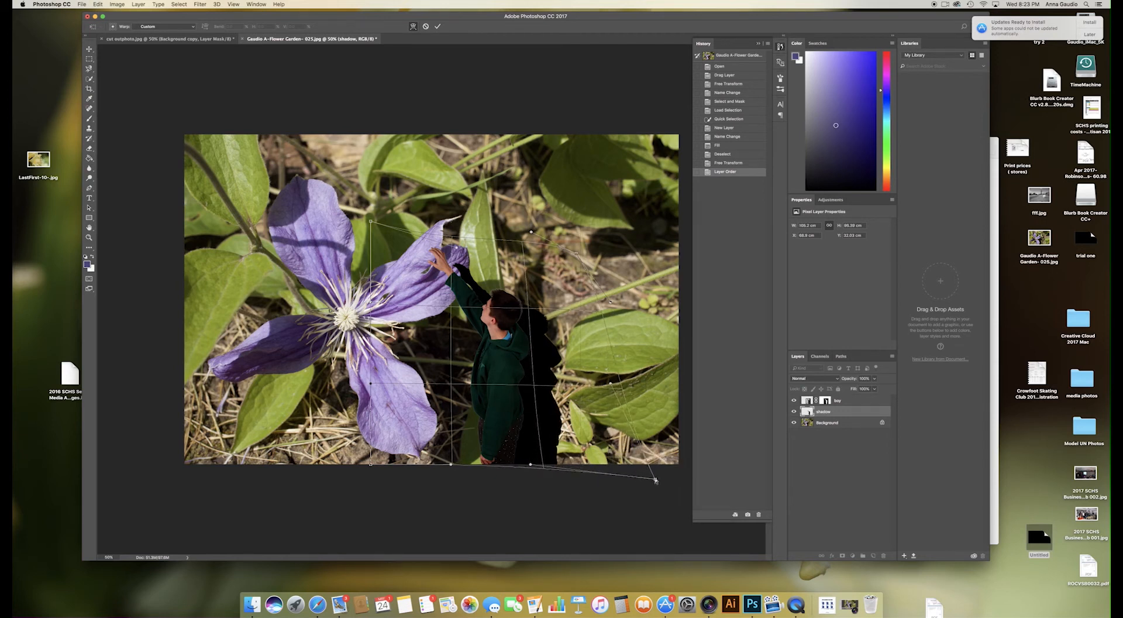
key("Return")
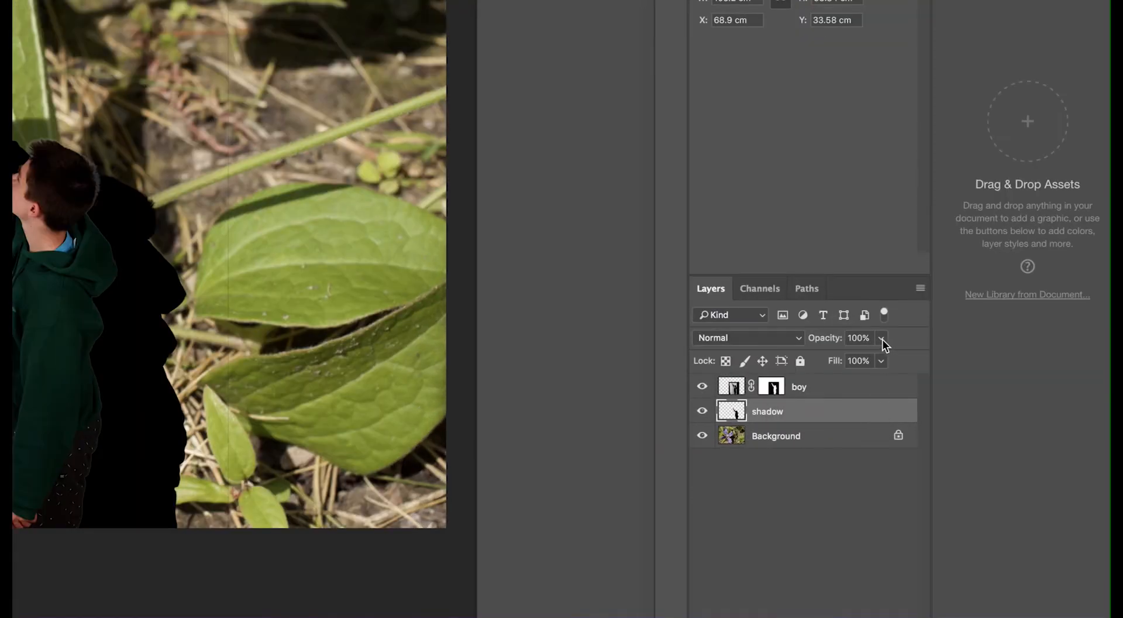
Step: Reduce the shadow layer's opacity to about 80%
left_click(881, 339)
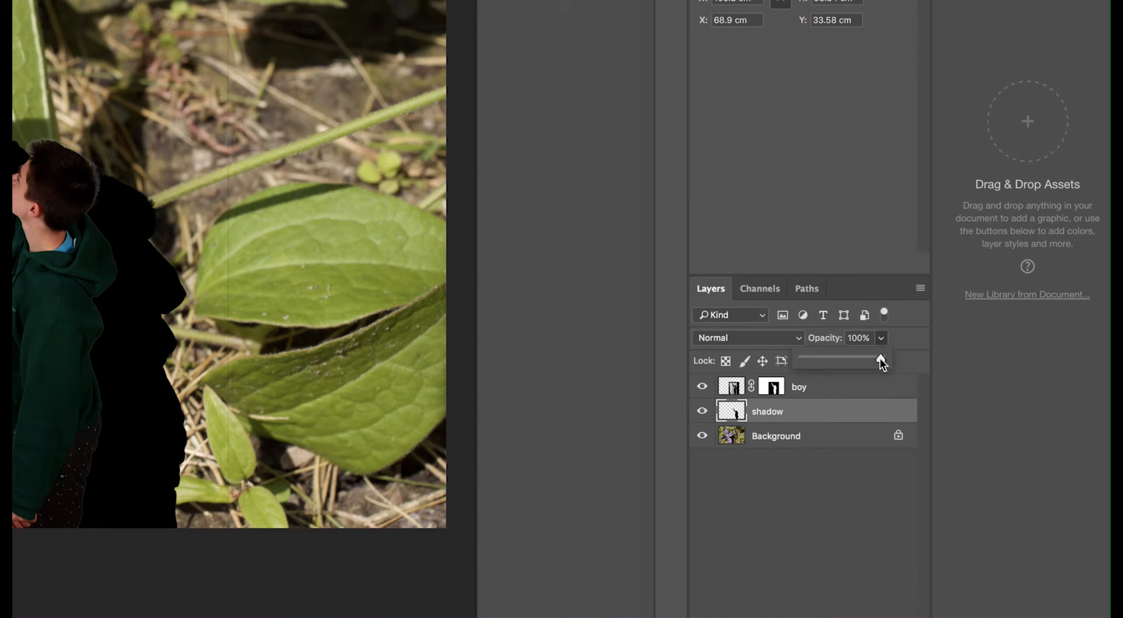
left_click_drag(869, 358, 865, 358)
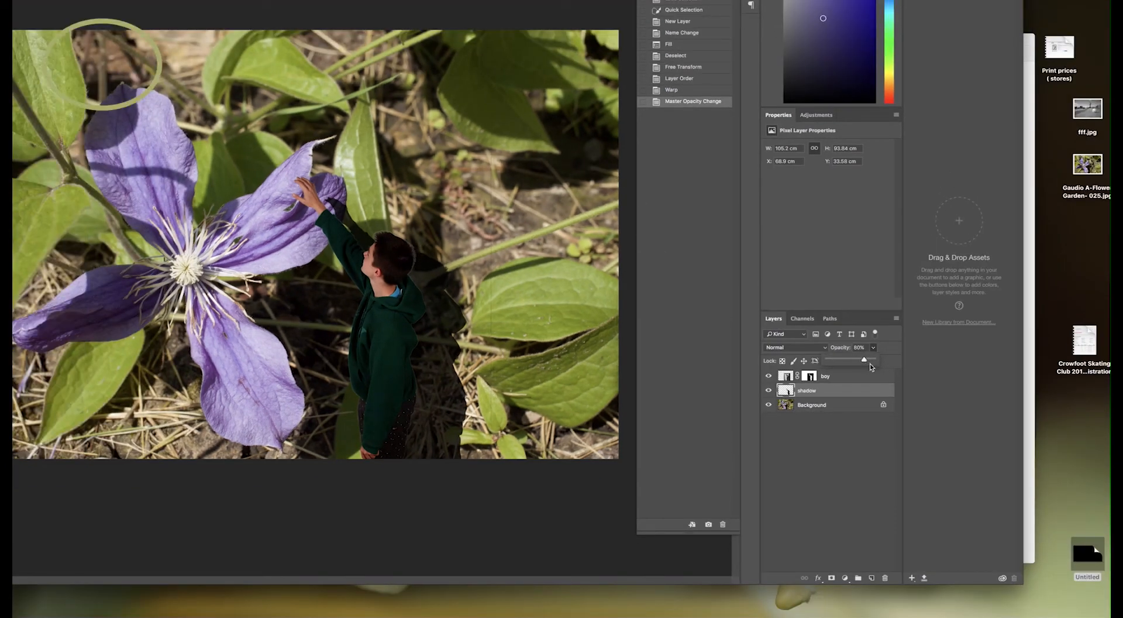
left_click_drag(858, 361, 865, 361)
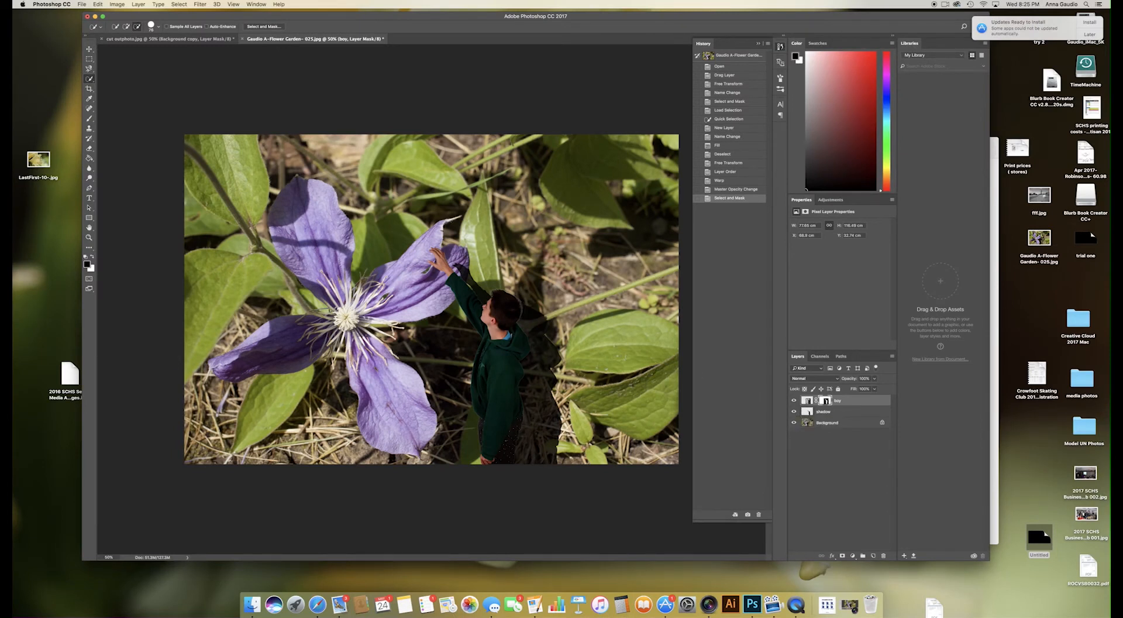
Step: Hide the shadow layer and prepare the Brush tool with black (000000) as the foreground color
left_click(794, 411)
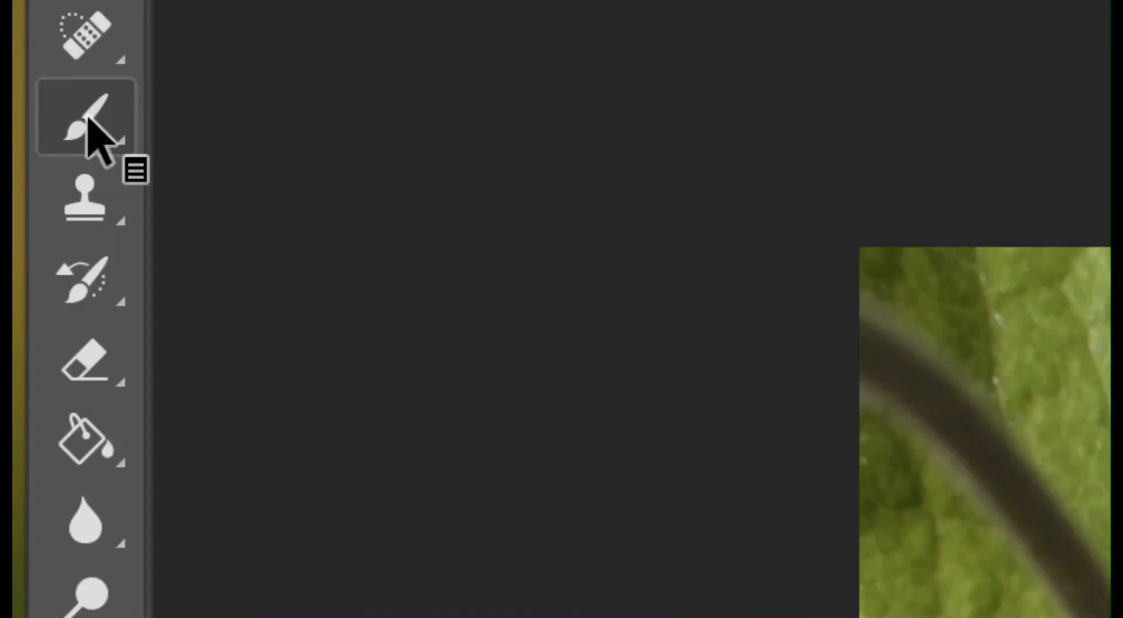
left_click(89, 118)
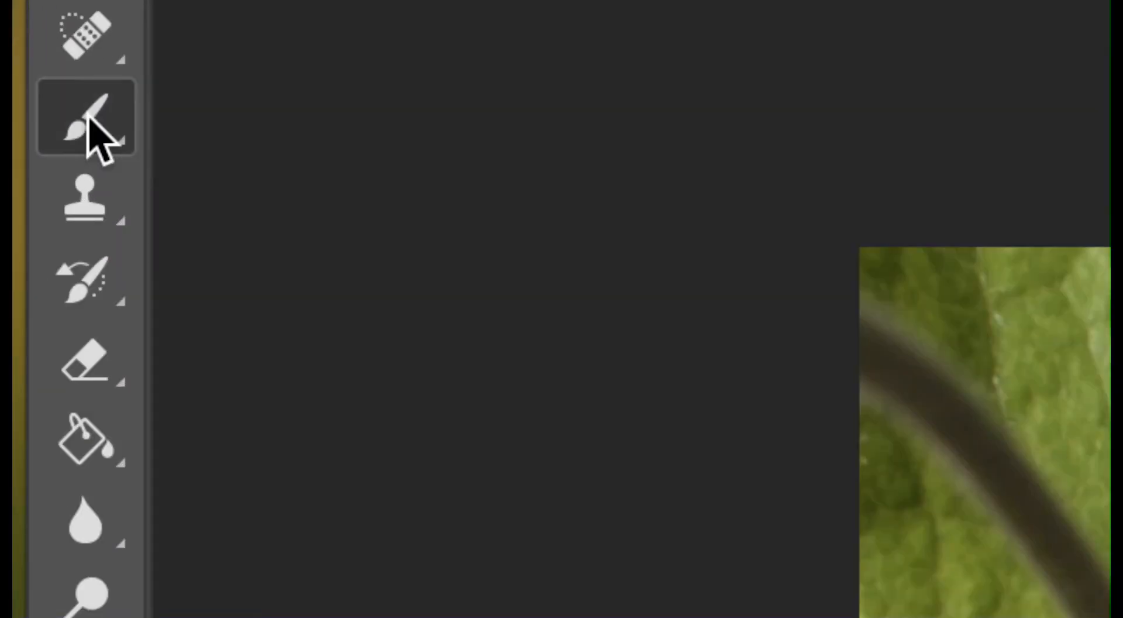
right_click(89, 117)
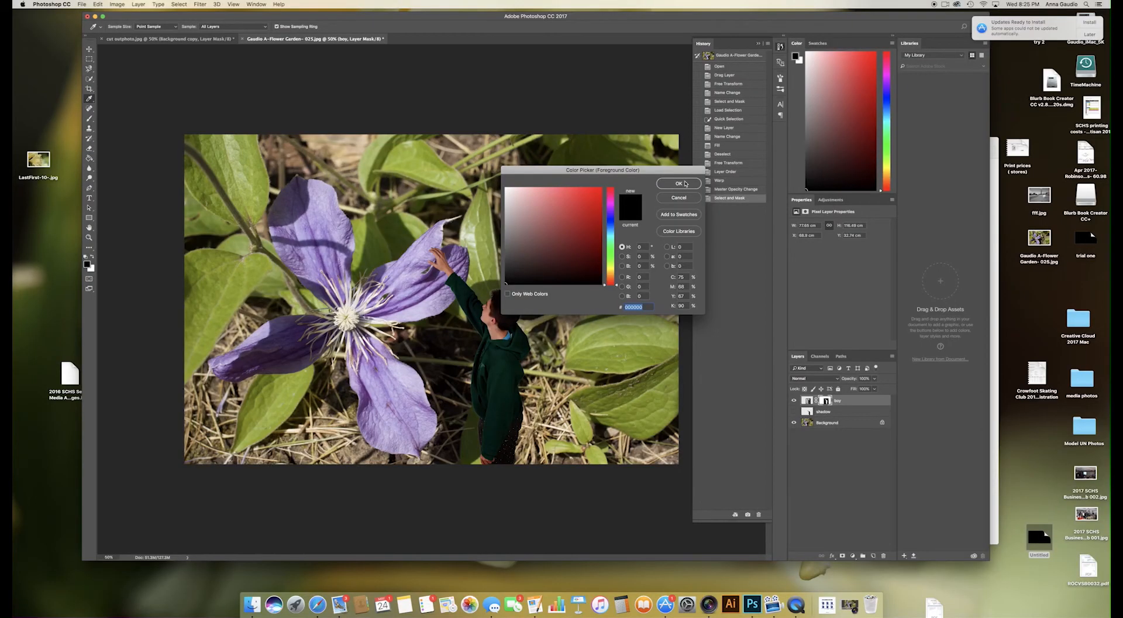
left_click(686, 183)
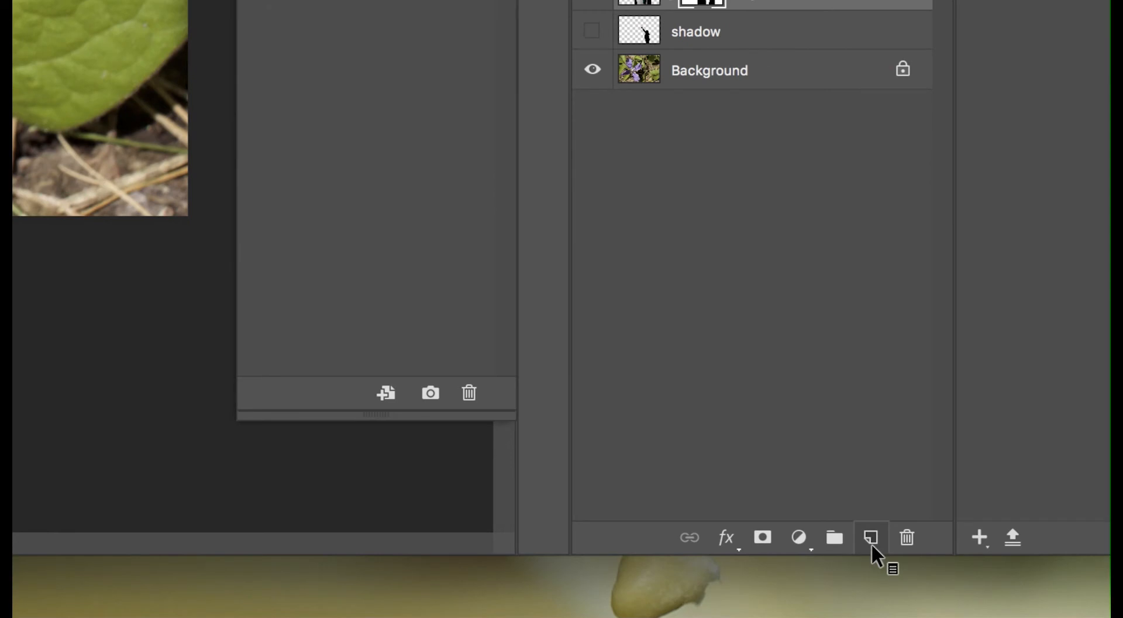
Step: Add a new layer above the boy layer and name it "paint shadow"
left_click(873, 555)
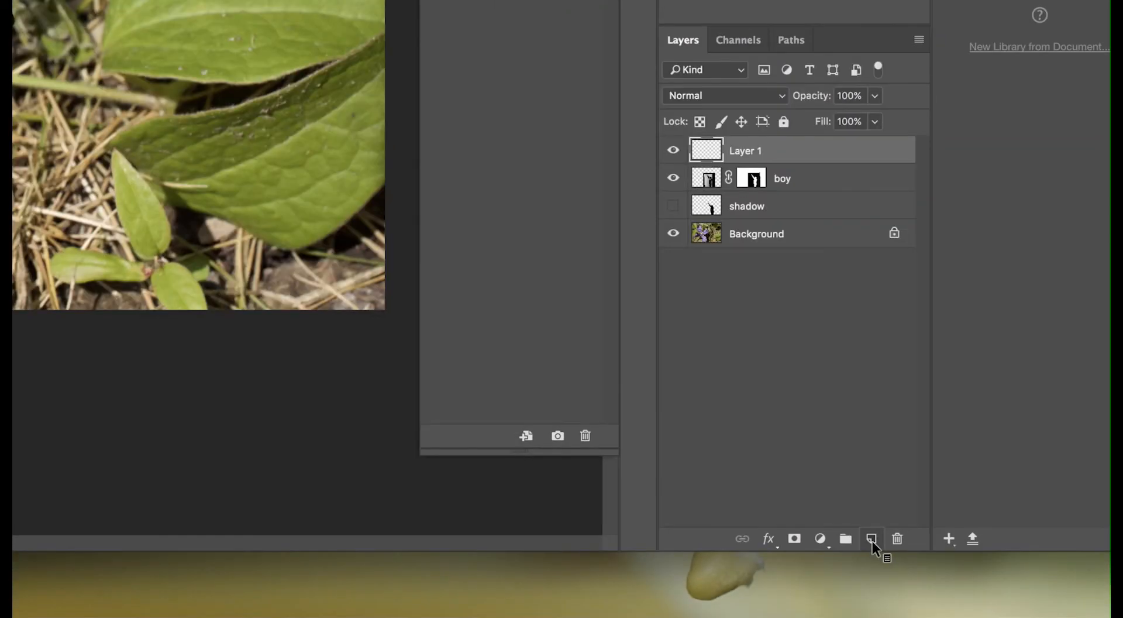
double_click(706, 35)
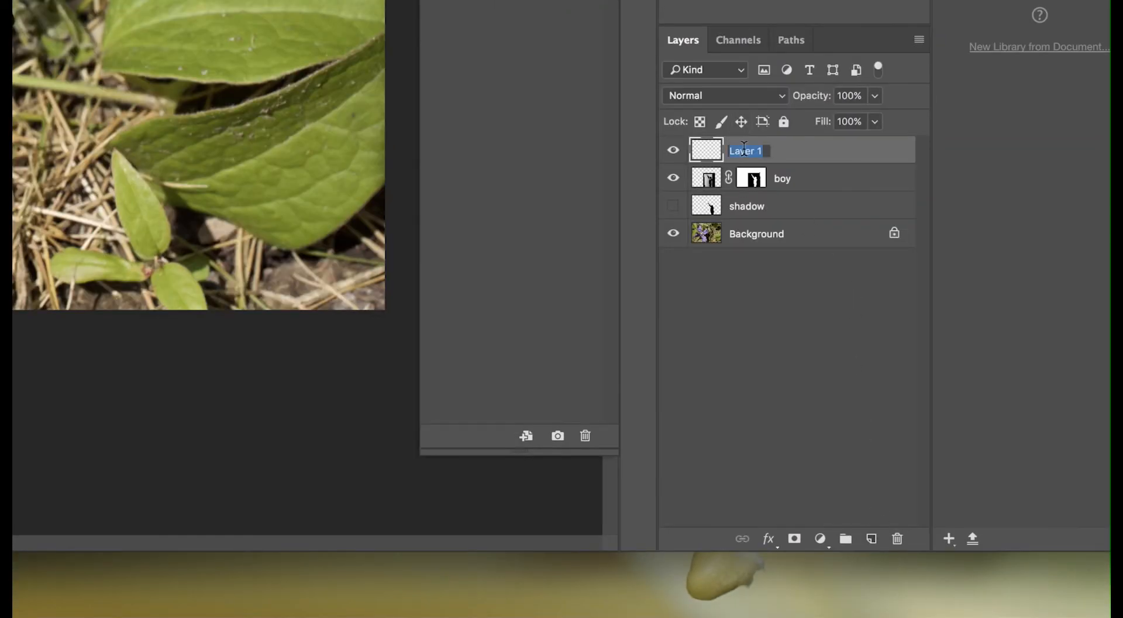
type("paint shadowq")
key("BackSpace")
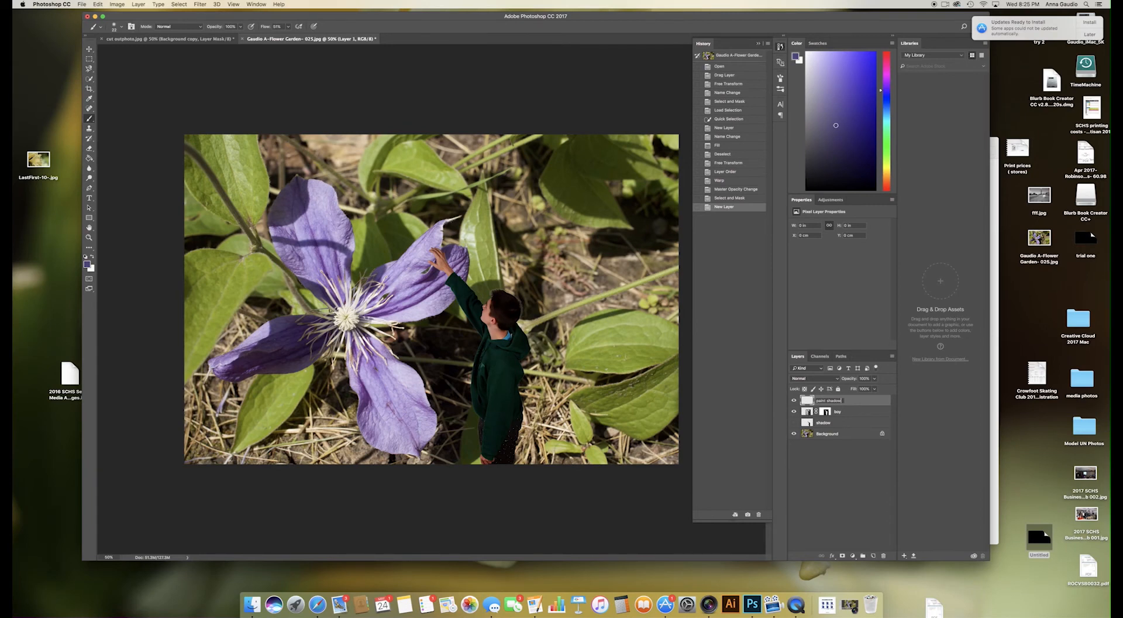
Step: Set the foreground color to a dark green from the shaded leaf and paint a first shadow dab beside the boy's raised sleeve
key("super+plus")
key("super+plus")
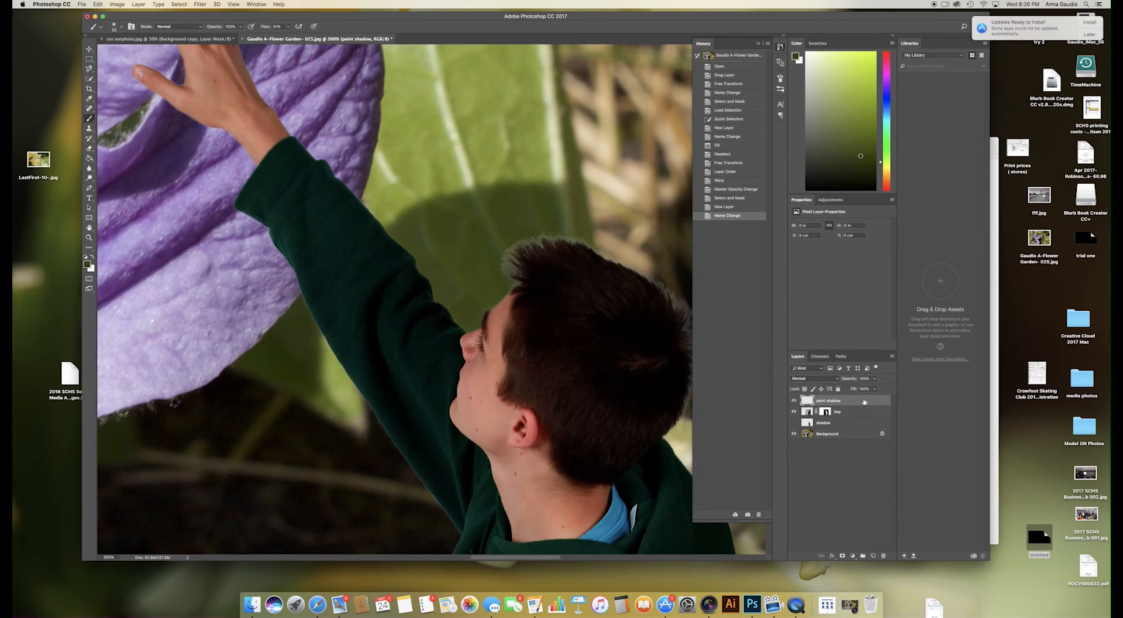
left_click(88, 264)
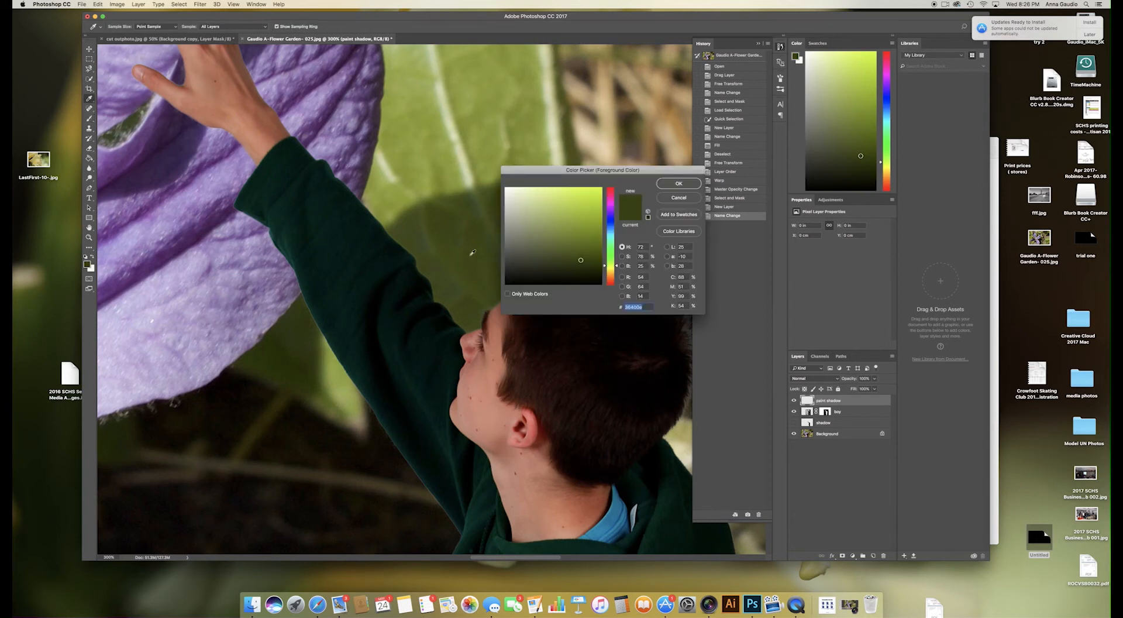
left_click(680, 183)
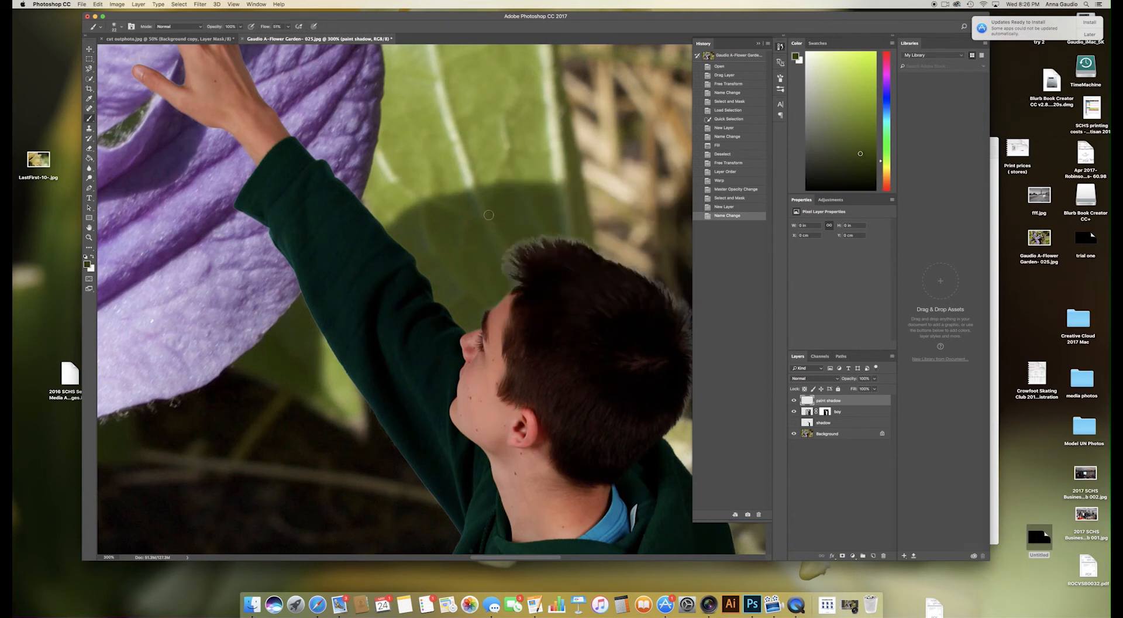
left_click(405, 242)
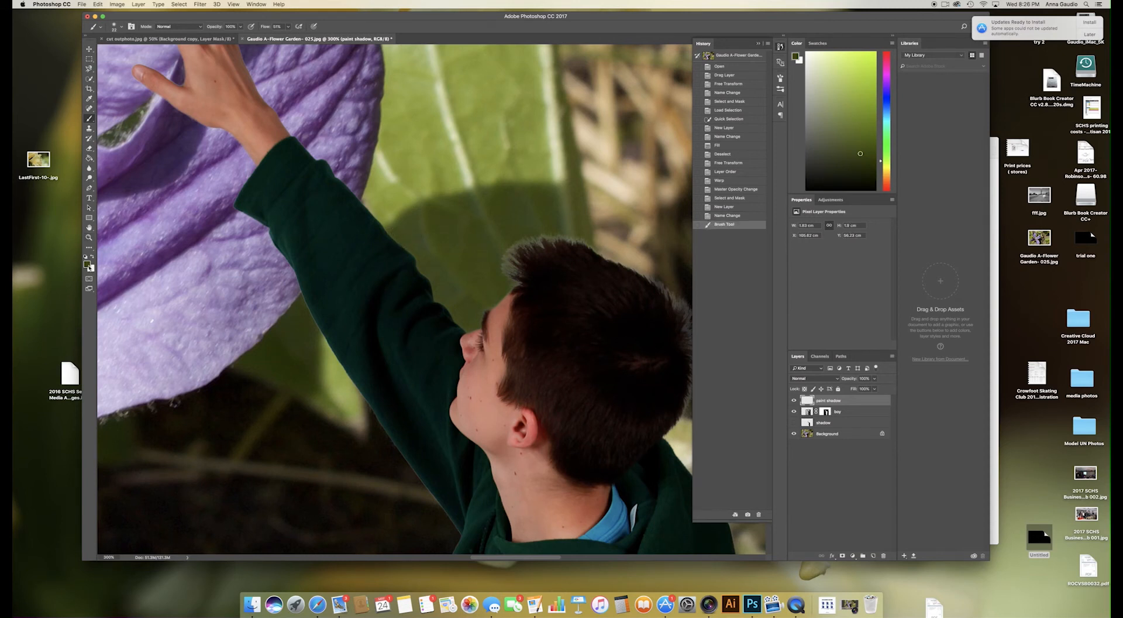
Step: Choose a darker shade of the green and brush a shadow along the outer edge of the boy's sleeve toward his face
left_click(88, 265)
left_click(468, 263)
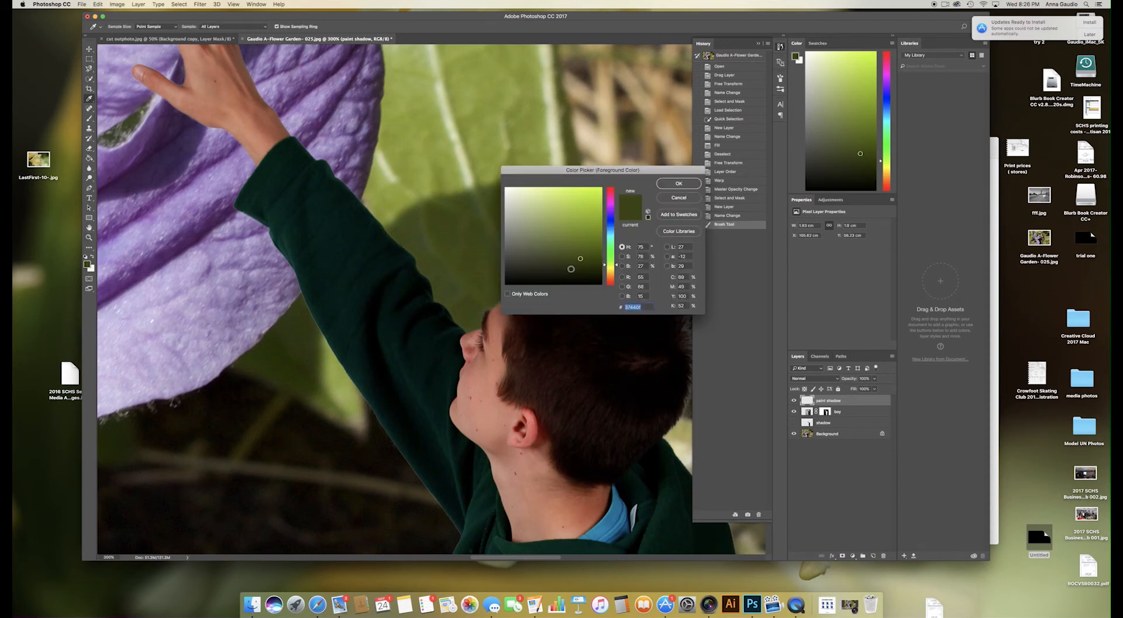
left_click(679, 184)
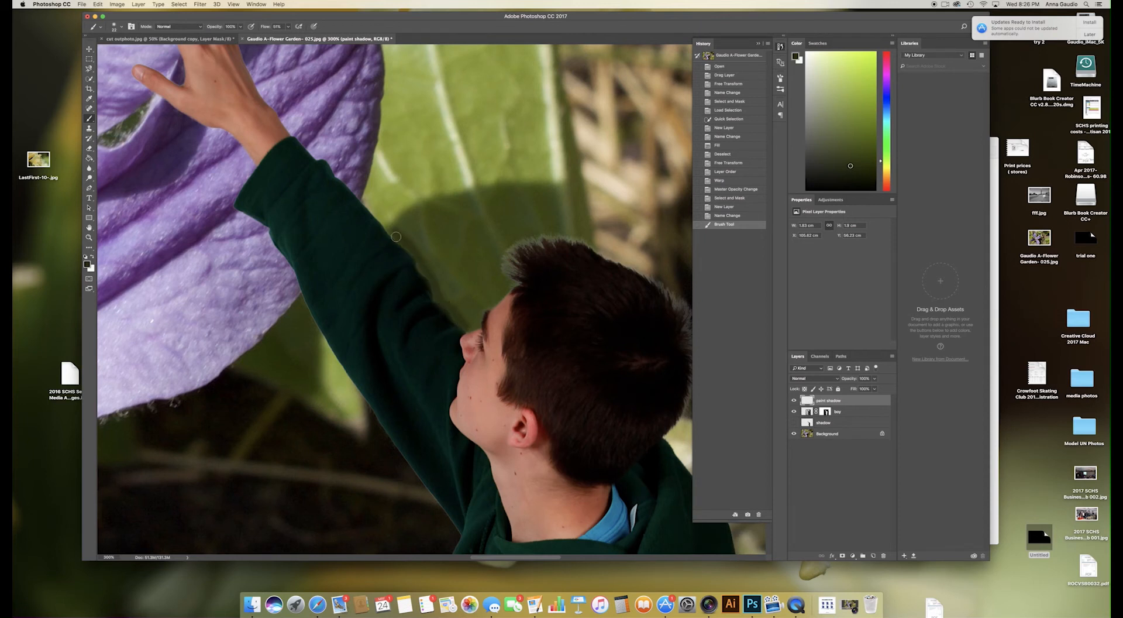
mouse_move(458, 321)
left_mouse_down()
mouse_move(404, 244)
mouse_move(450, 318)
left_mouse_up()
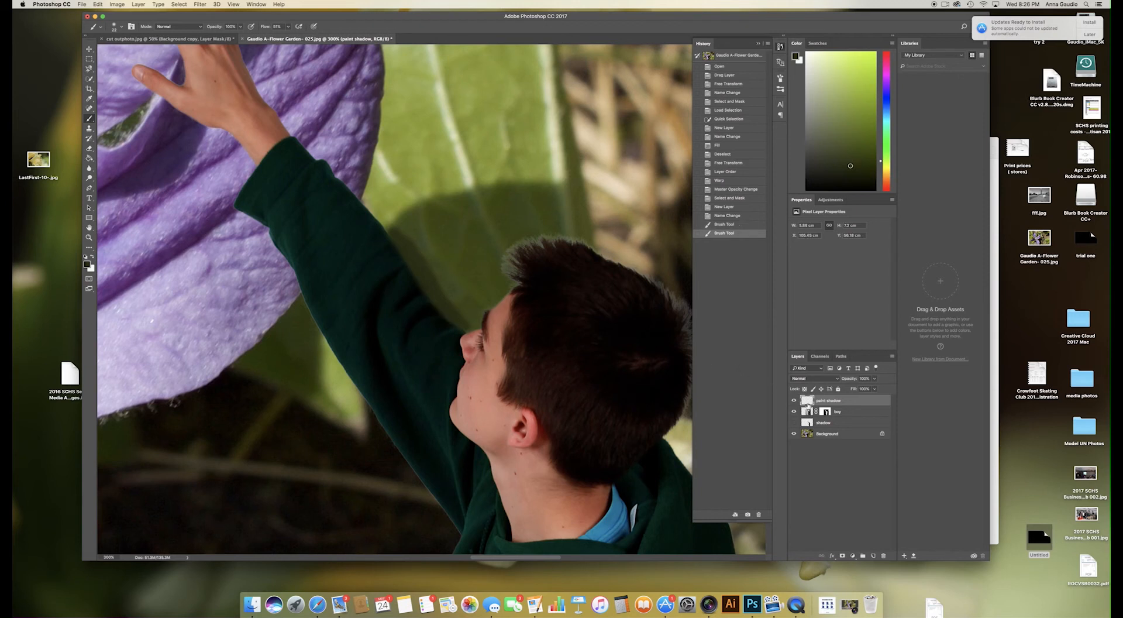
Step: Move the paint shadow layer below the boy layer and continue the dark green shadow along the sleeve up to the purple petal
left_click_drag(838, 402, 837, 417)
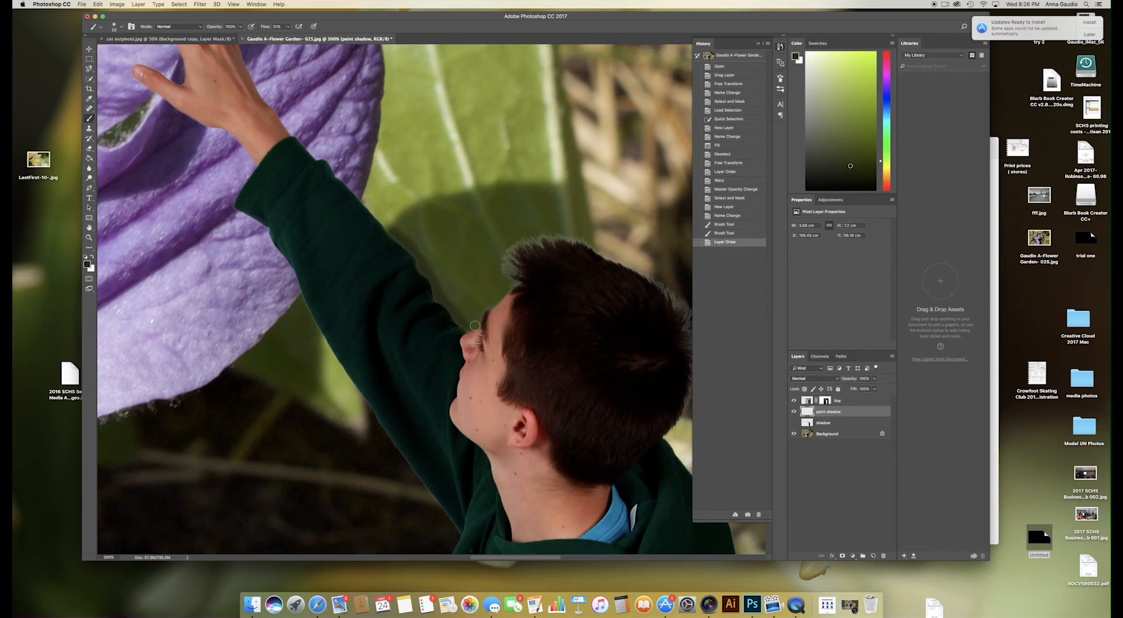
mouse_move(364, 193)
left_mouse_down()
mouse_move(387, 225)
mouse_move(347, 178)
left_mouse_up()
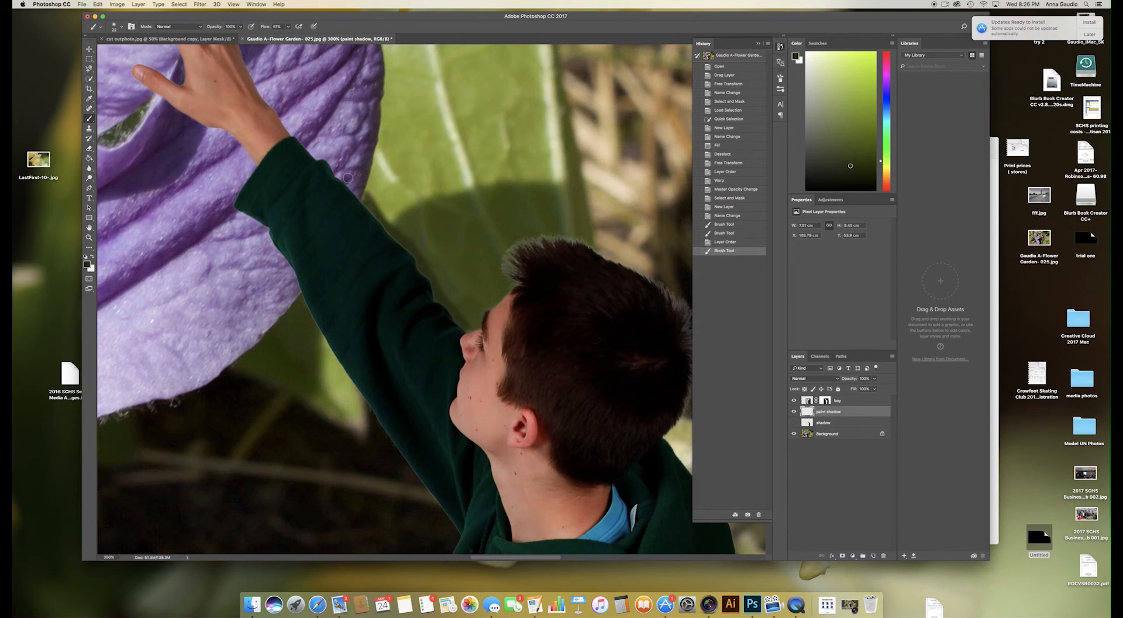
Step: Sample dark purple (543b65) from the petal and paint the shadow on the petal beside the boy's wrist and sleeve
left_click(87, 263)
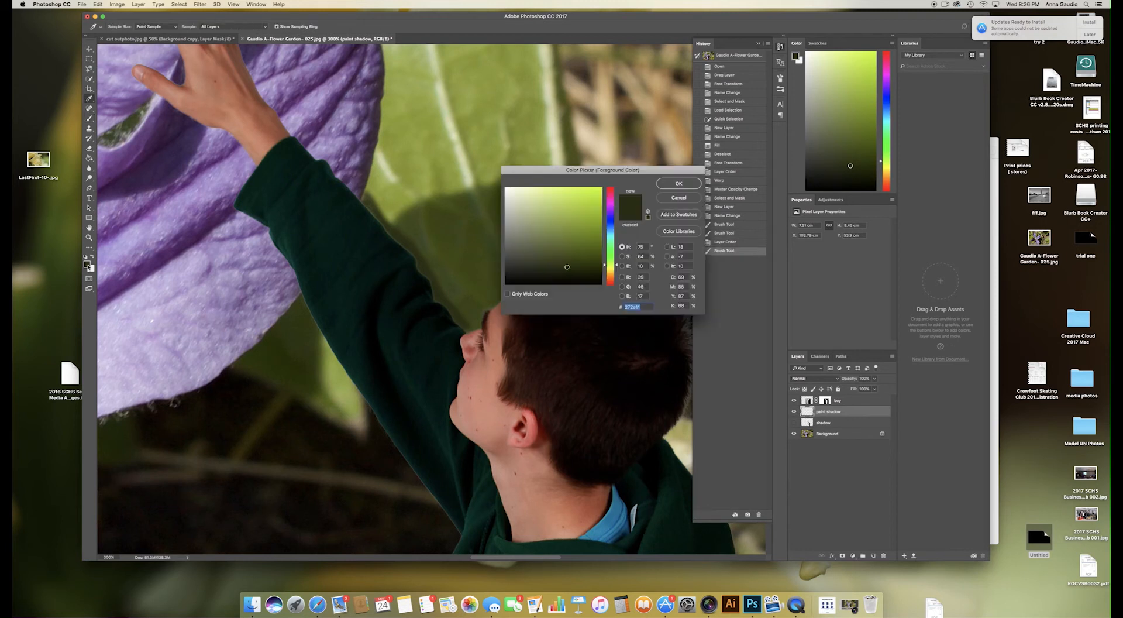
left_click(357, 174)
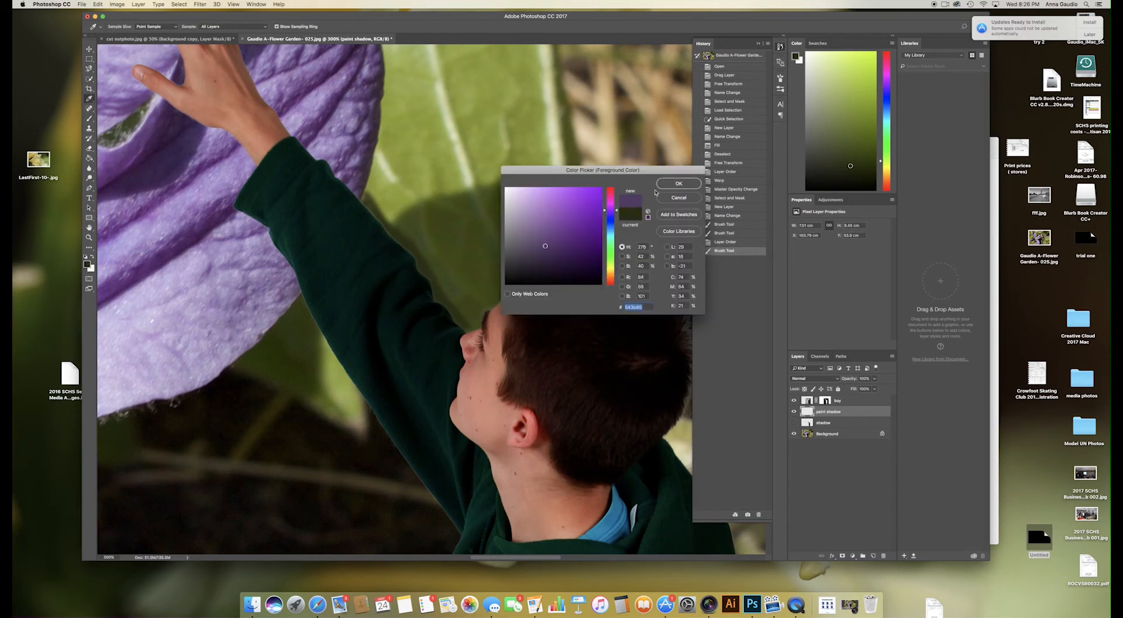
left_click(678, 184)
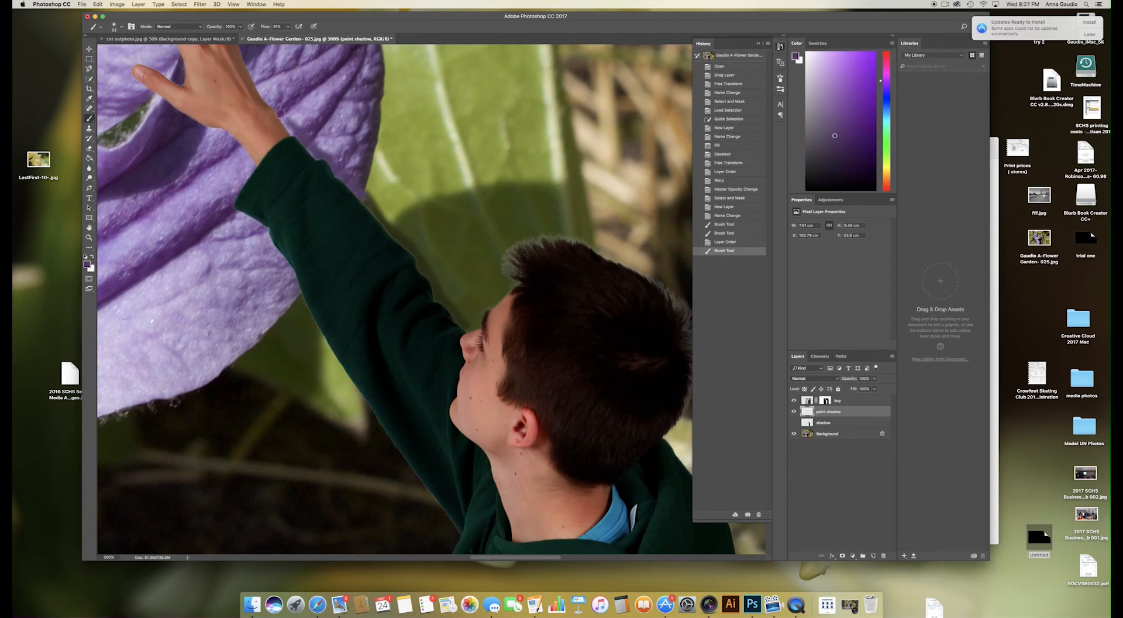
left_click_drag(281, 112, 284, 115)
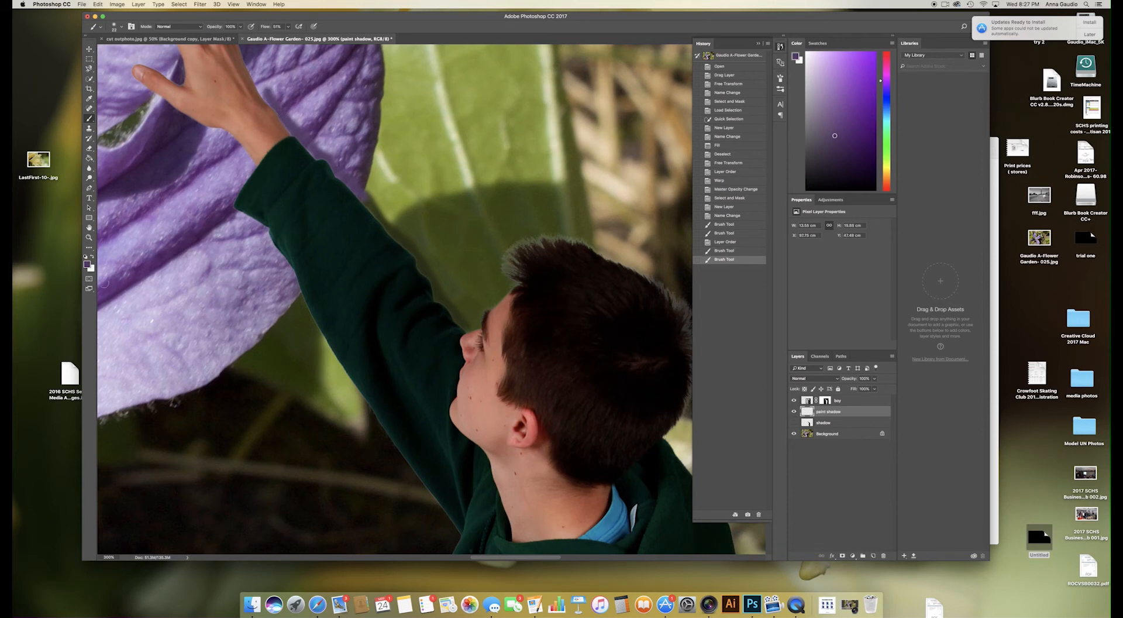
Step: Set the foreground color to near-black and darken the painted shadow on the petal from the wrist down along the sleeve
left_click(88, 264)
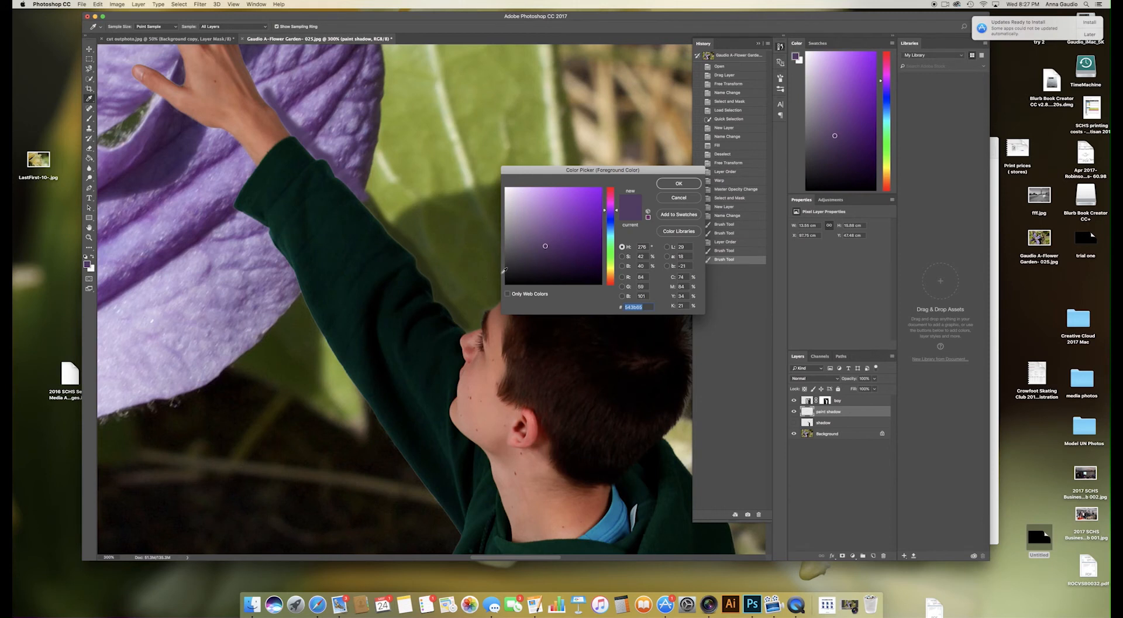
left_click(508, 282)
left_click(678, 183)
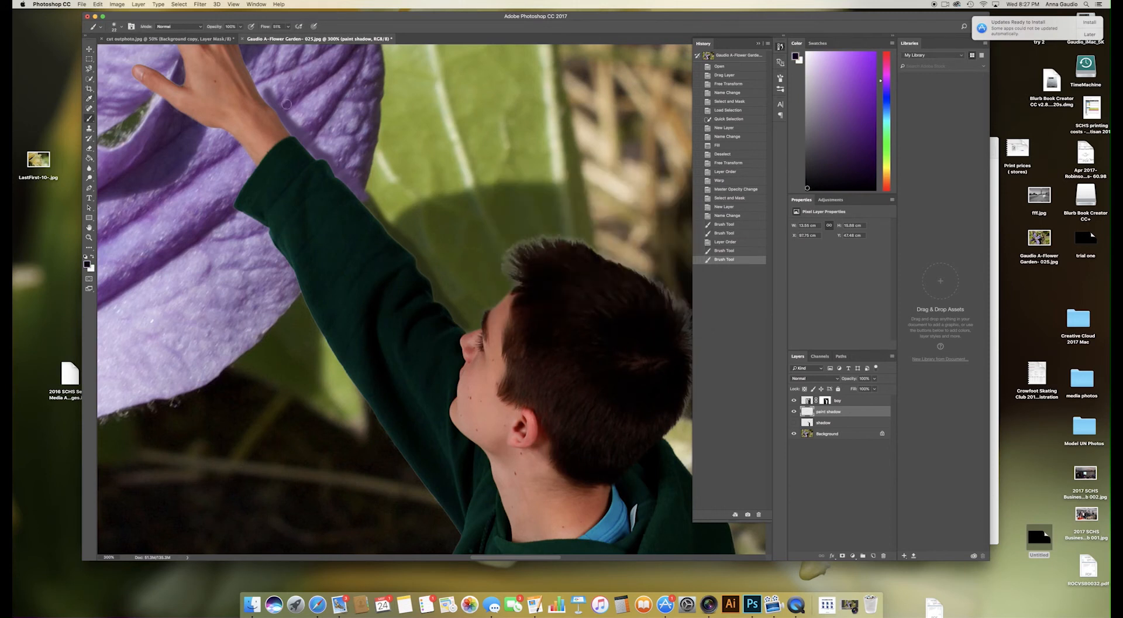
mouse_move(269, 97)
left_mouse_down()
mouse_move(332, 169)
mouse_move(268, 91)
mouse_move(384, 223)
mouse_move(339, 175)
left_mouse_up()
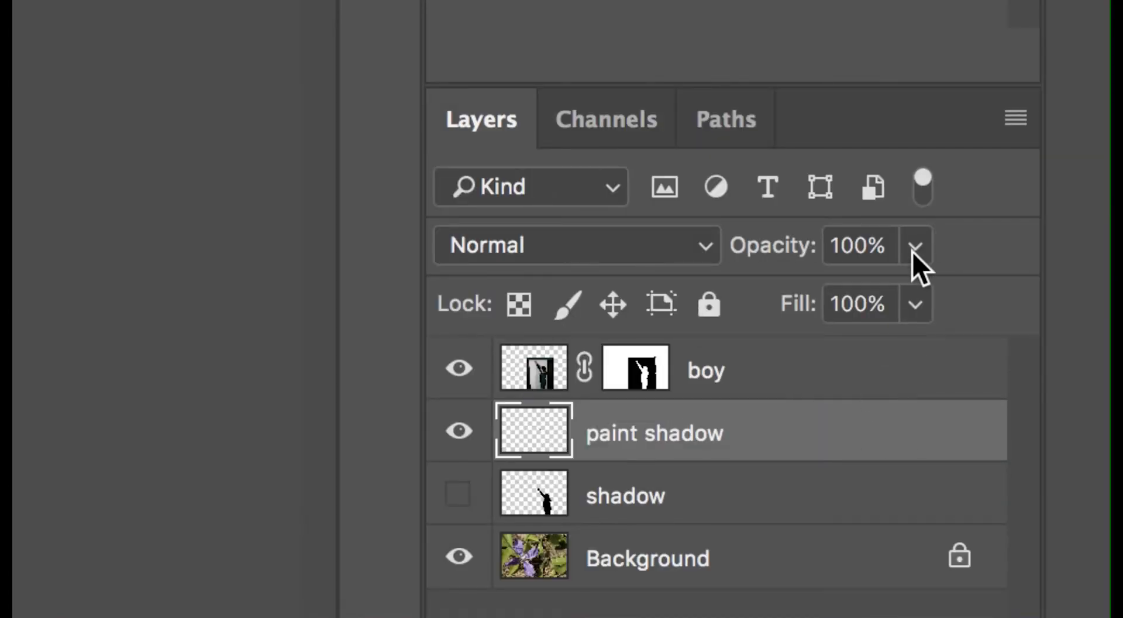
Step: Lower the paint shadow layer's opacity to 54%, then hide that layer and show the shadow layer instead
left_click(874, 379)
left_click_drag(910, 282, 824, 289)
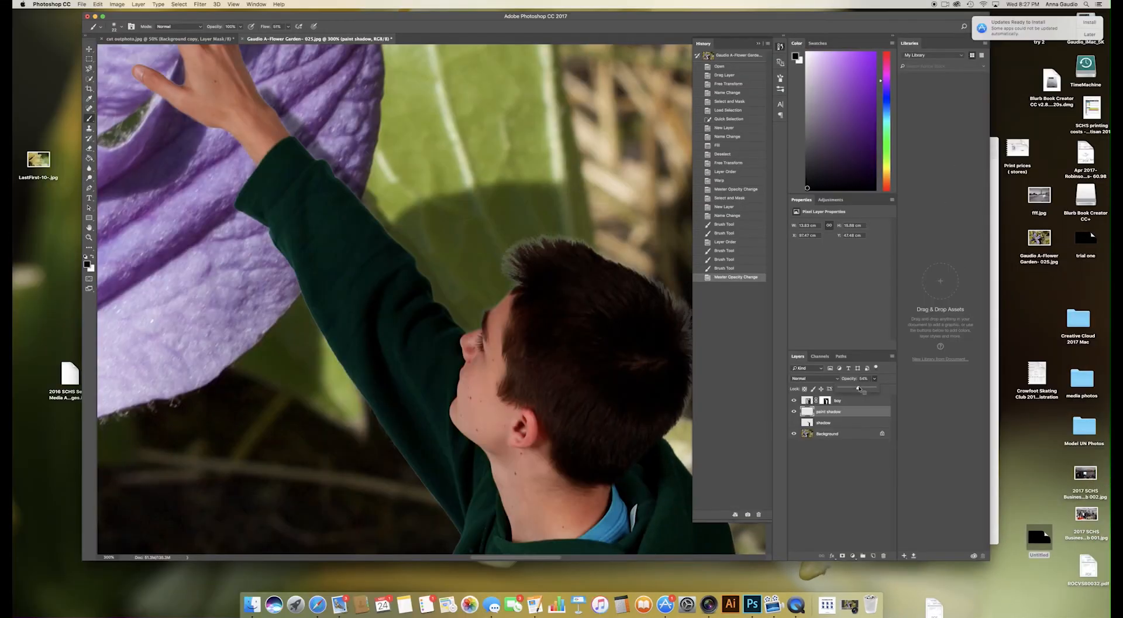
key("super+0")
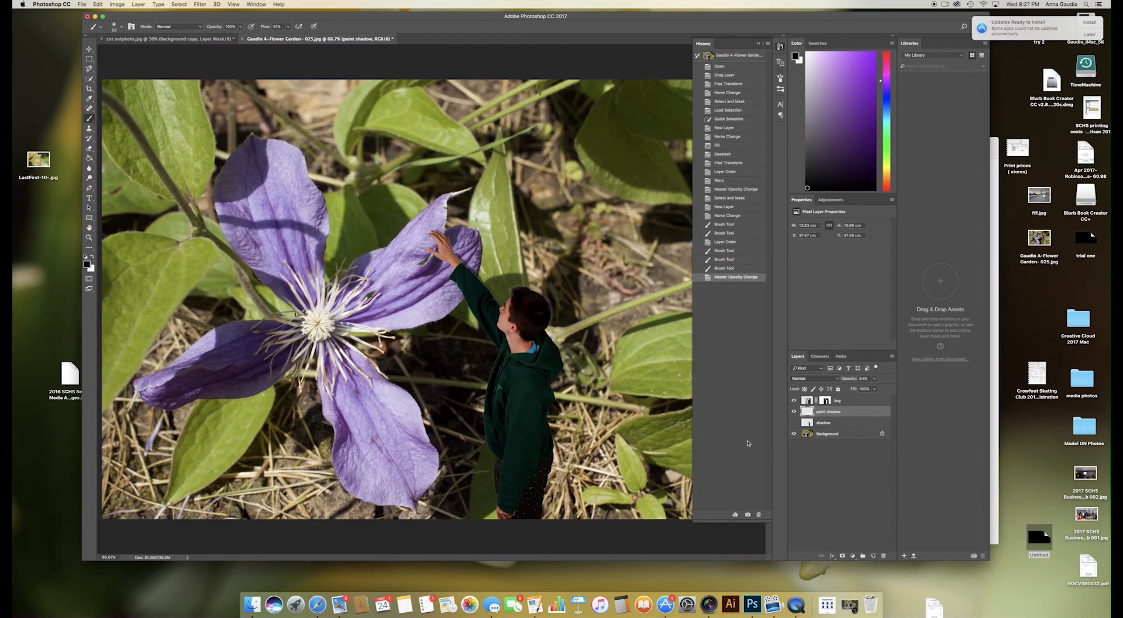
left_click(794, 422)
left_click(795, 411)
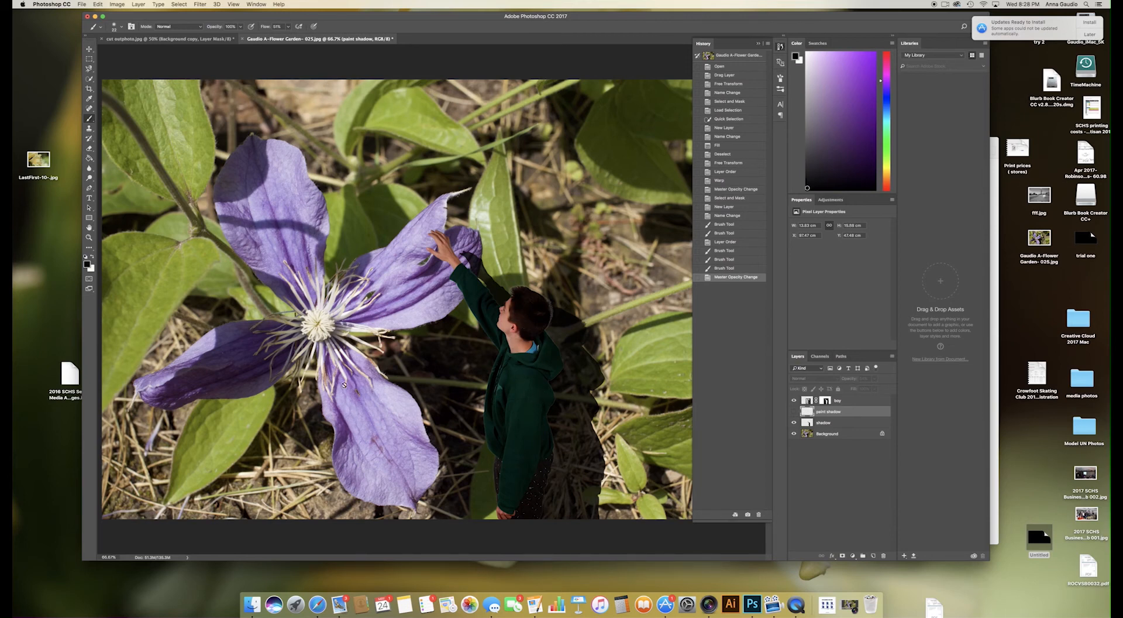
Step: Load the boy layer's mask as a selection and subtract the surrounding background with Quick Selection so only the boy is selected
left_click(826, 400)
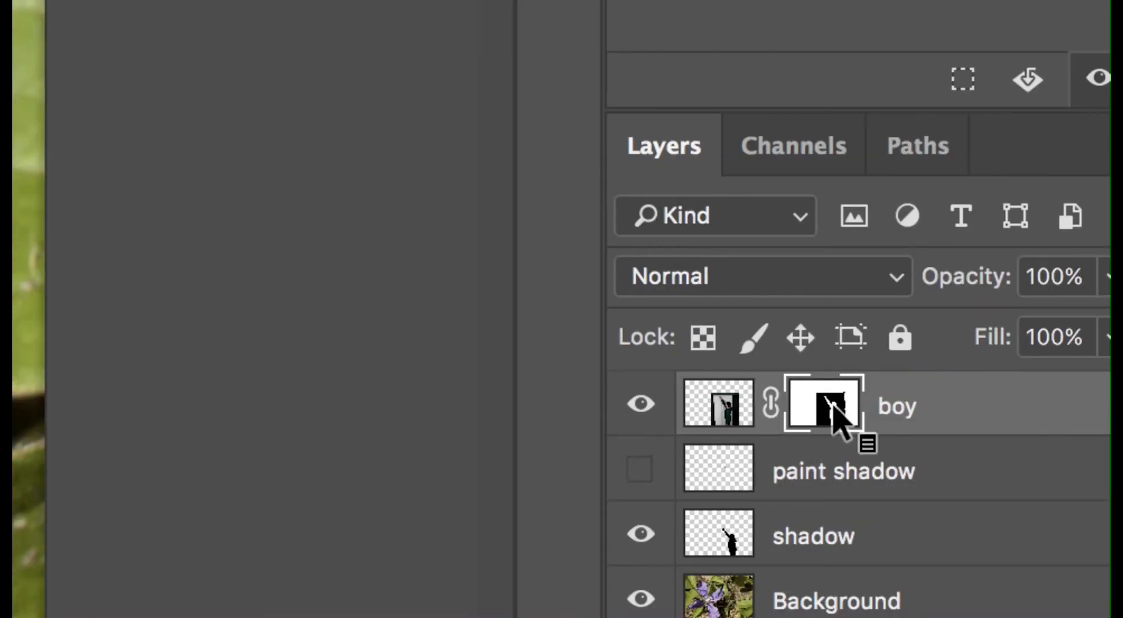
left_click_drag(838, 417, 841, 421)
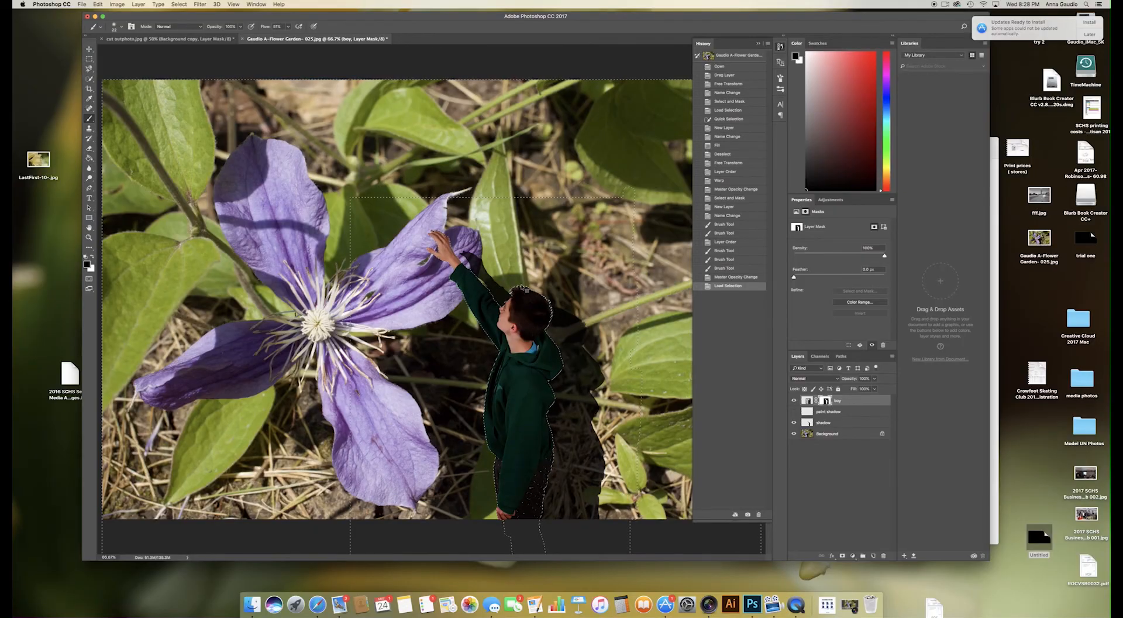
left_click(89, 77)
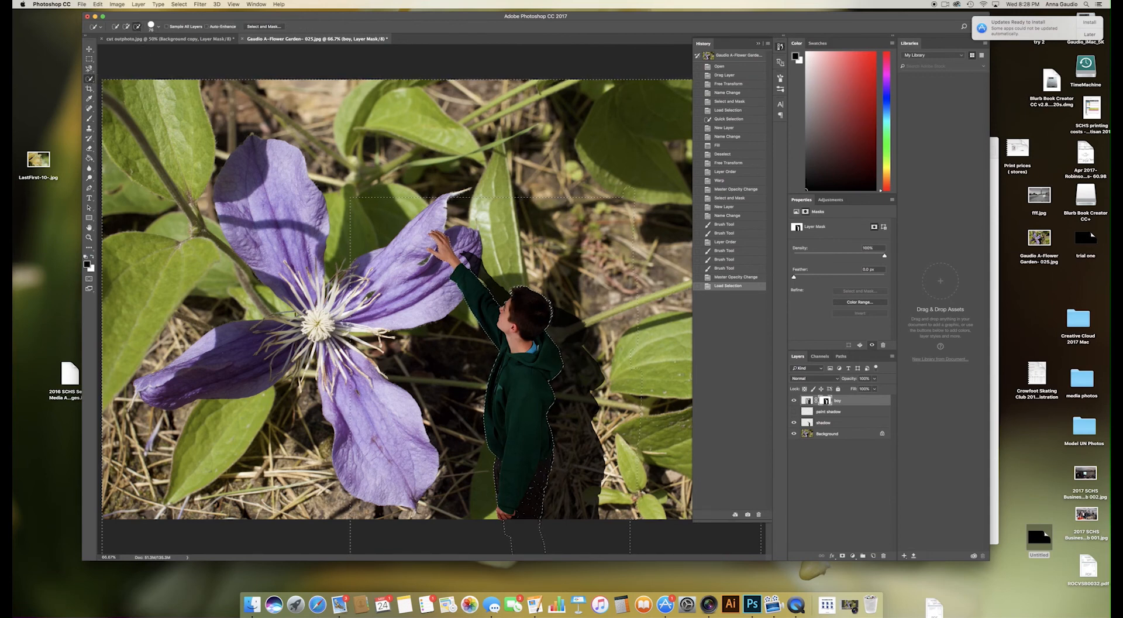
left_click(215, 173)
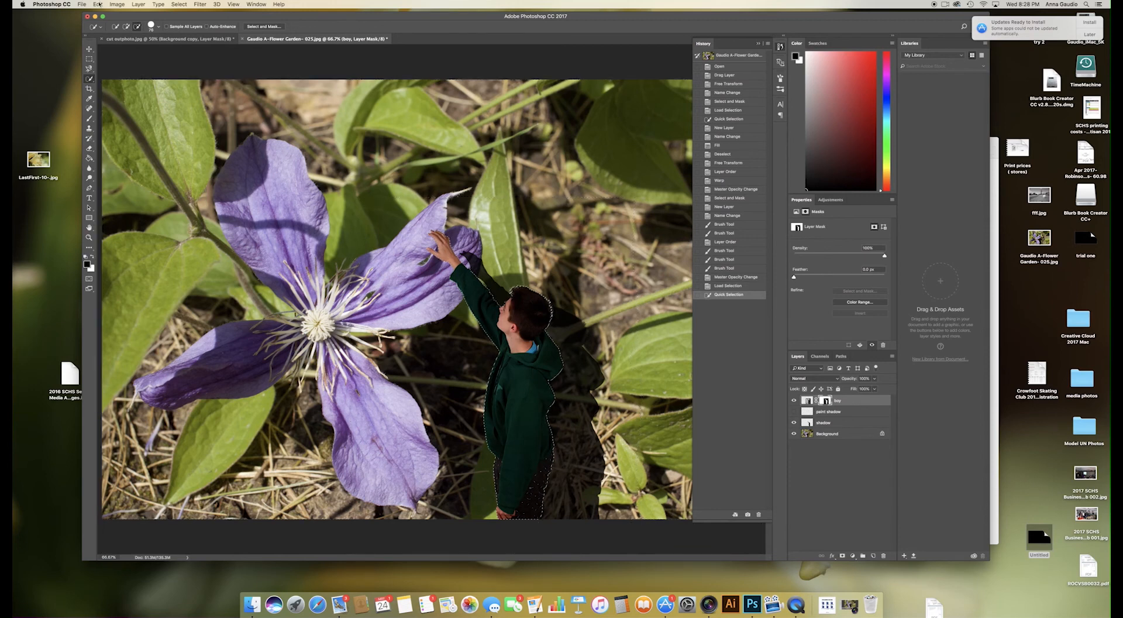
Step: Add a Brightness/Contrast adjustment layer limited to the selected boy and set its brightness to 77
left_click(138, 5)
mouse_move(163, 99)
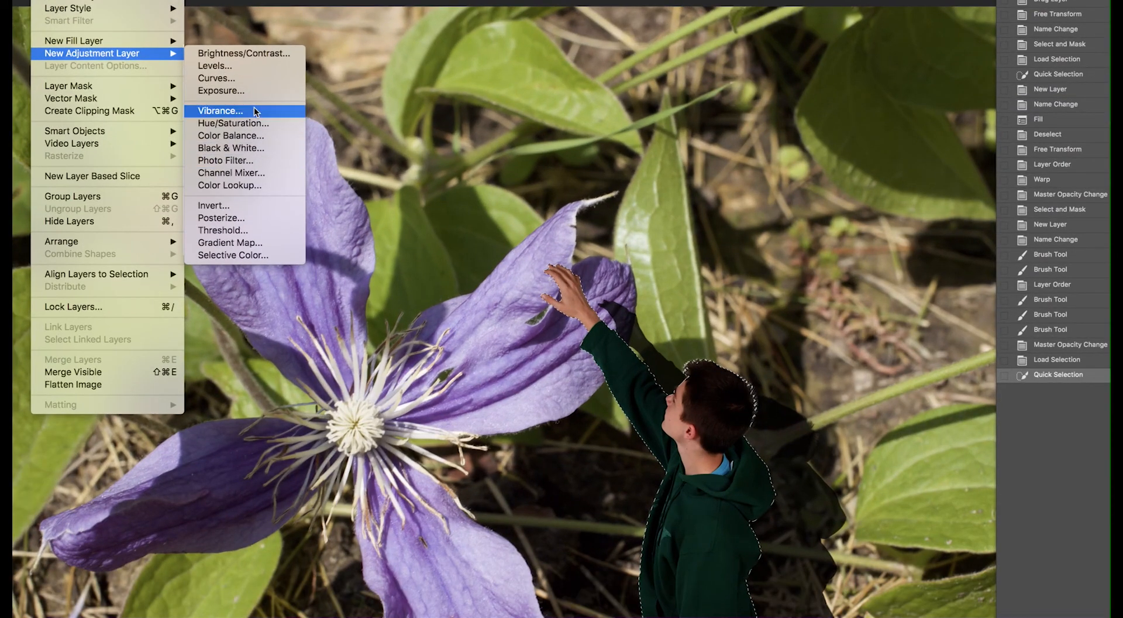
left_click(261, 52)
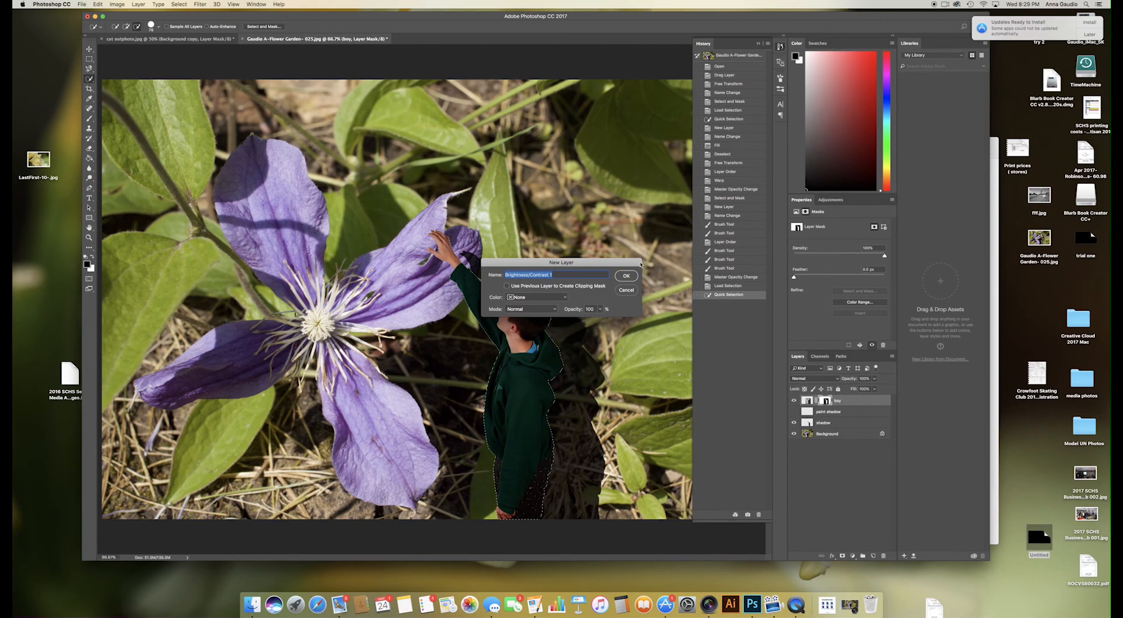
left_click(627, 276)
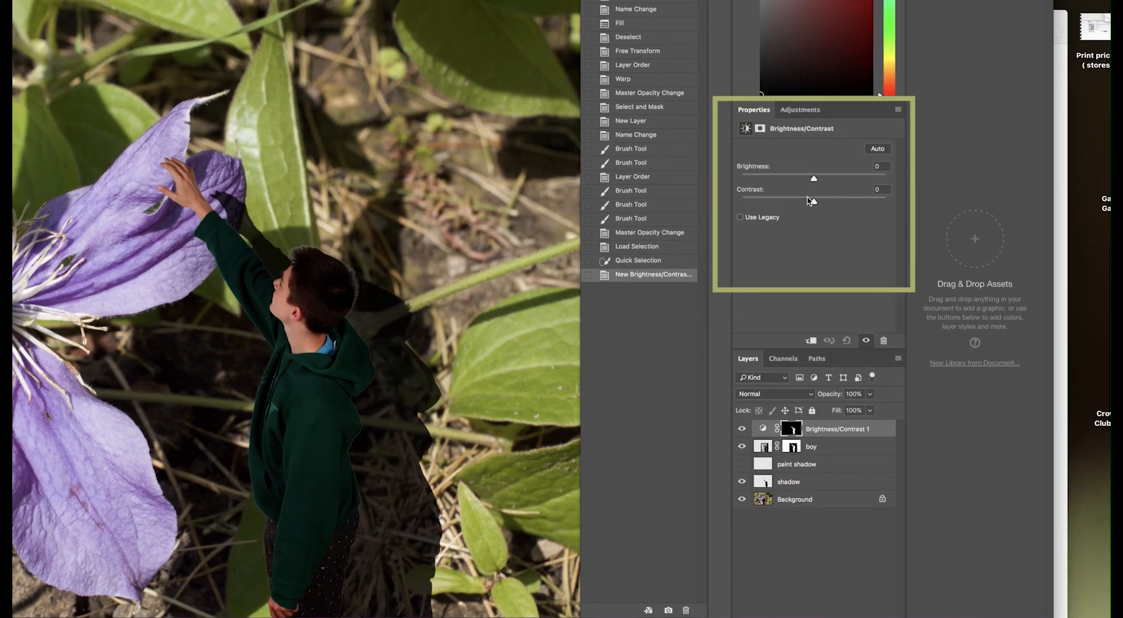
key("super+minus")
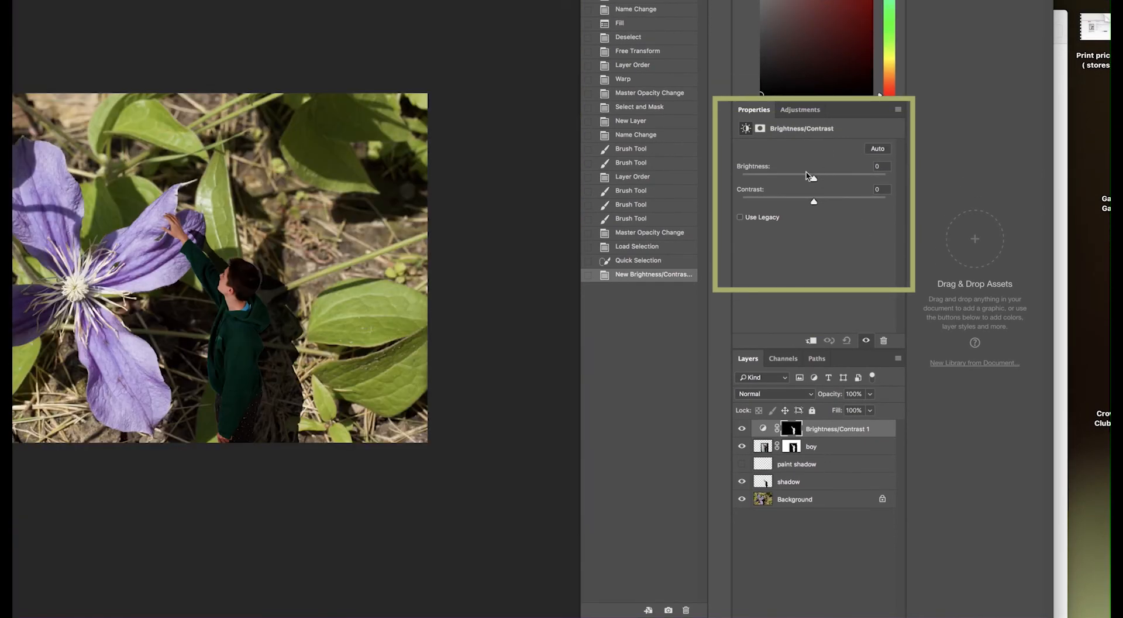
left_click_drag(814, 181, 866, 181)
mouse_move(848, 181)
left_mouse_down()
mouse_move(752, 179)
mouse_move(851, 180)
left_mouse_up()
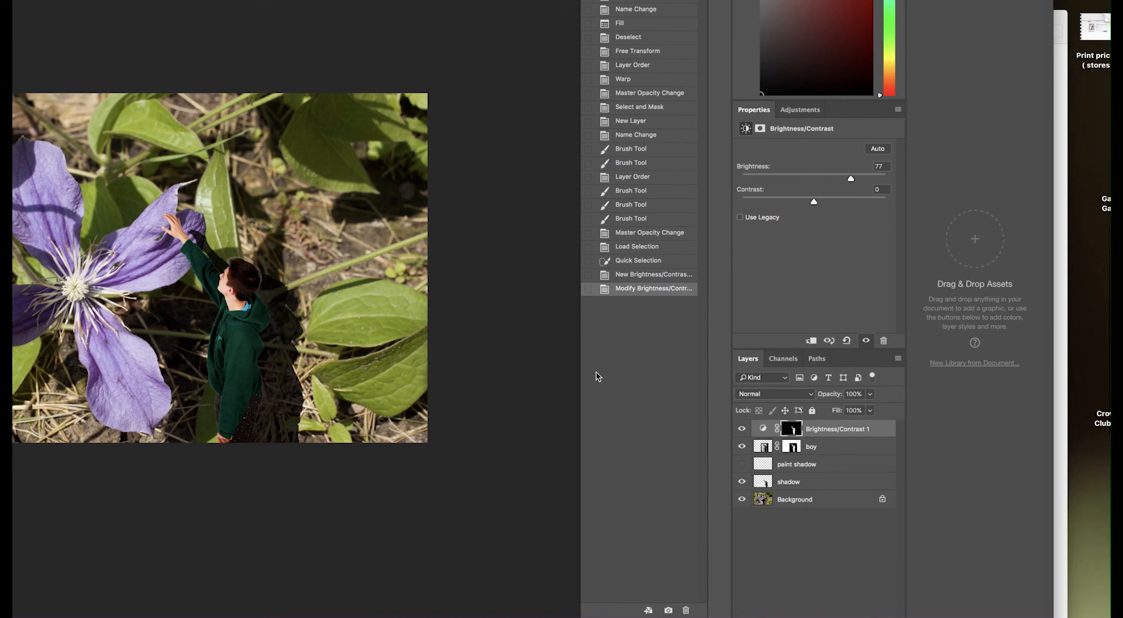
Step: Load the Brightness/Contrast layer's mask as a selection and add a Hue/Saturation adjustment layer limited to the boy
left_click(794, 430, "ctrl")
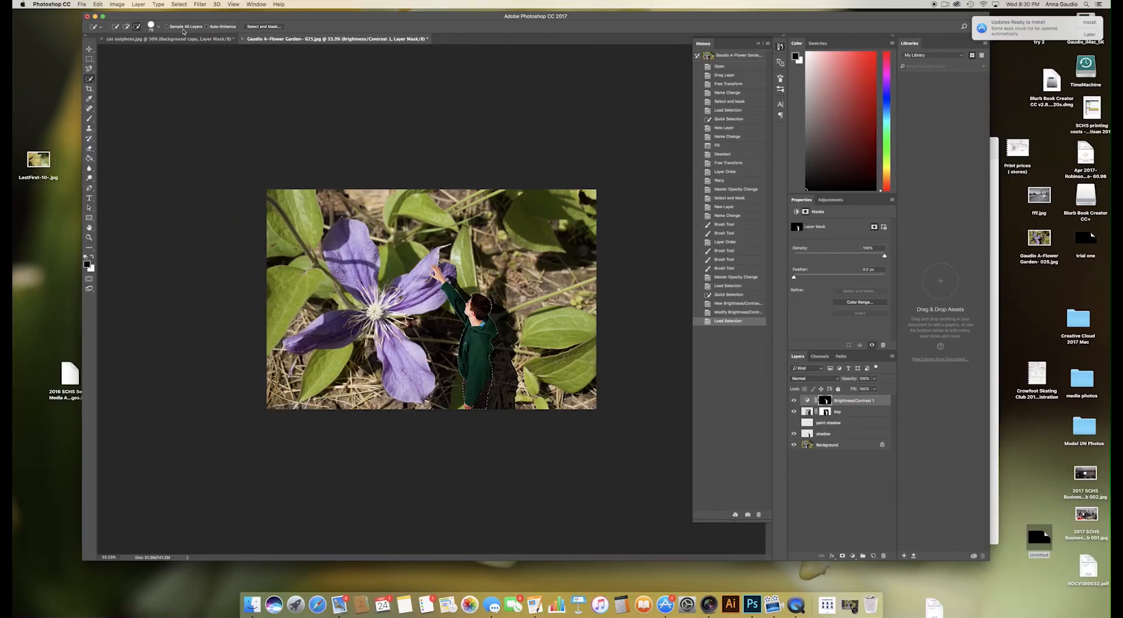
key("super+plus")
key("super+plus")
left_click(139, 5)
mouse_move(176, 106)
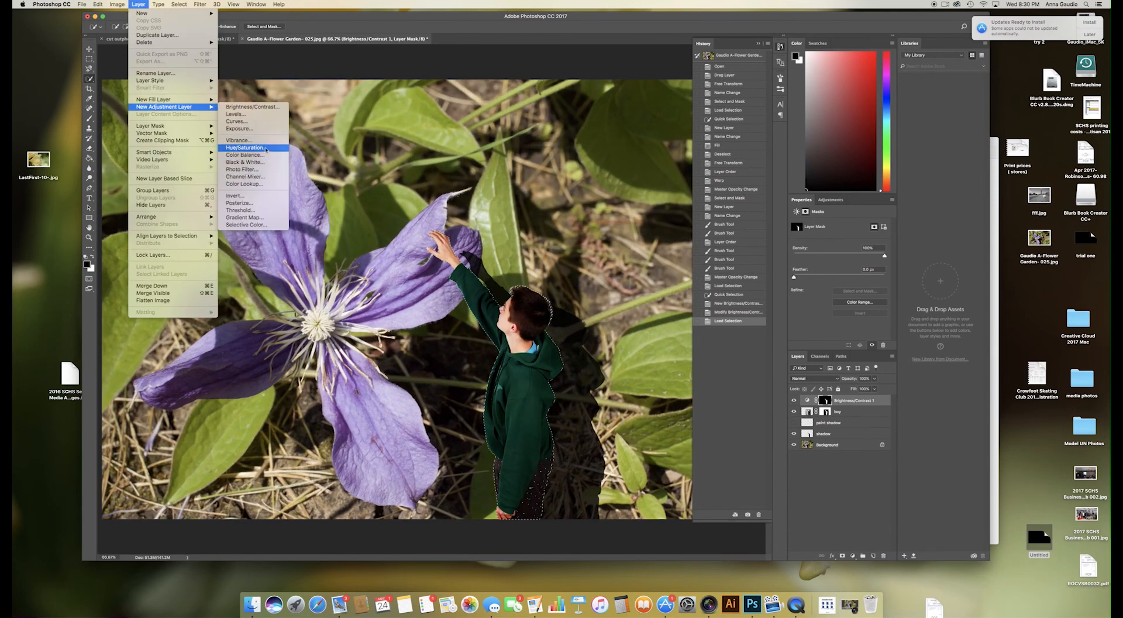
left_click(266, 148)
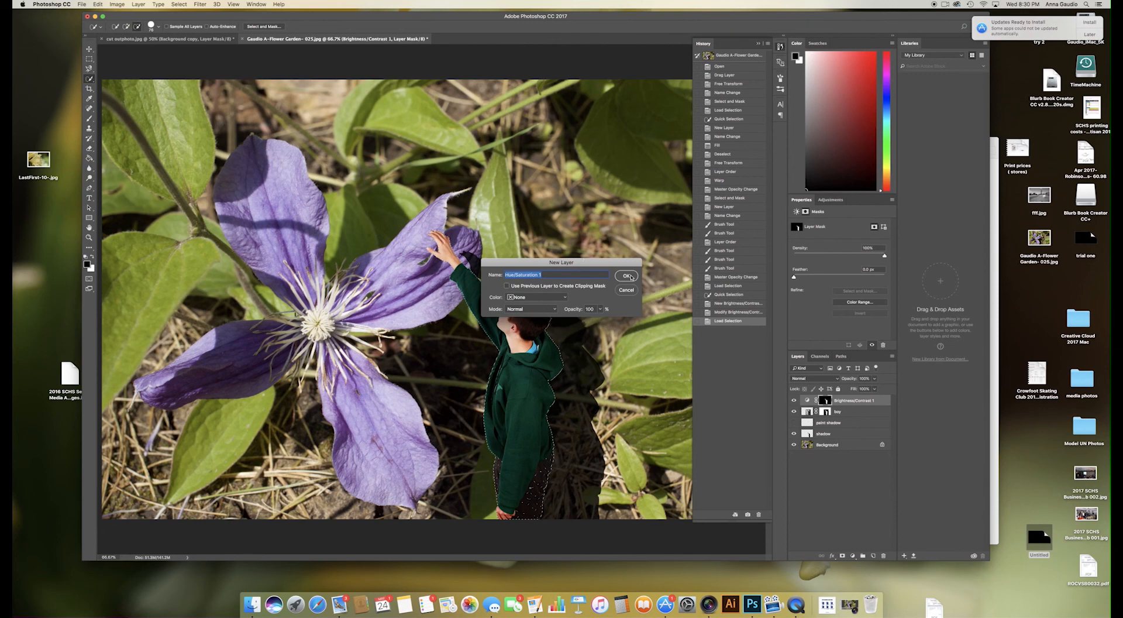
left_click(627, 276)
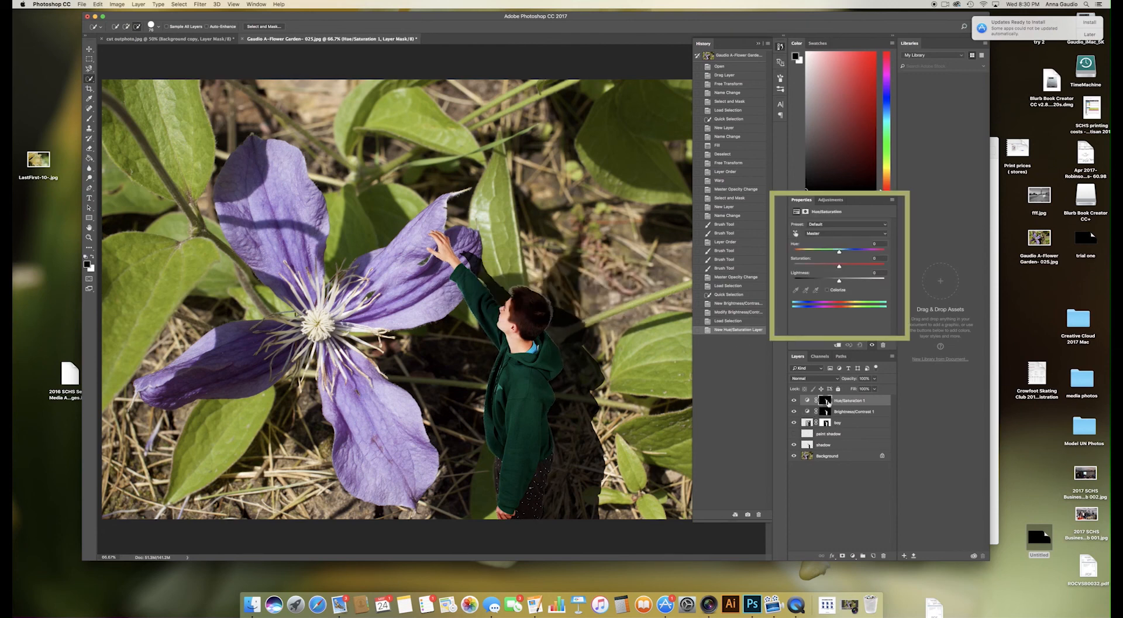
Step: Shift the boy's hue slightly in the positive direction and reduce his saturation to about -27
mouse_move(839, 252)
left_mouse_down()
mouse_move(868, 251)
mouse_move(809, 252)
mouse_move(844, 252)
left_mouse_up()
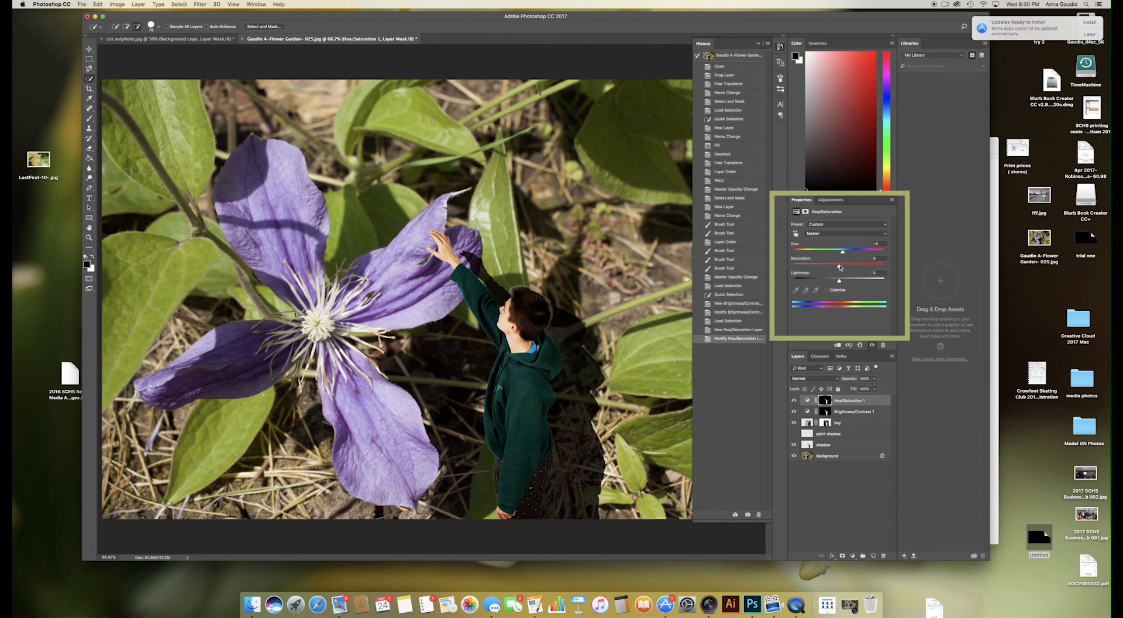
mouse_move(840, 267)
left_mouse_down()
mouse_move(787, 264)
mouse_move(844, 266)
left_mouse_up()
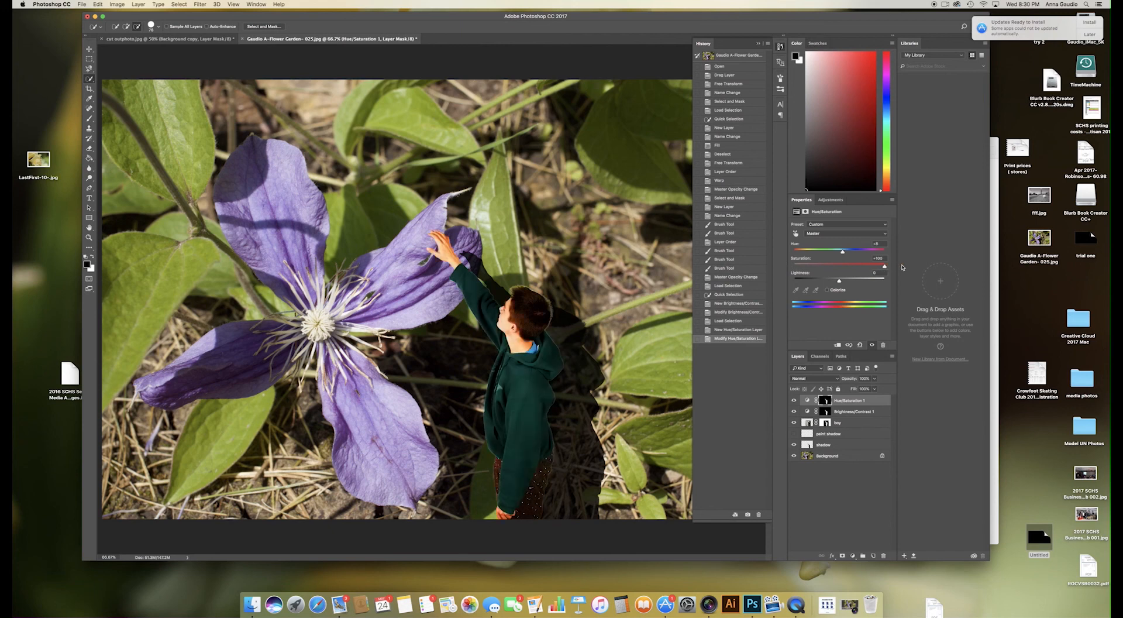
left_click_drag(884, 266, 829, 264)
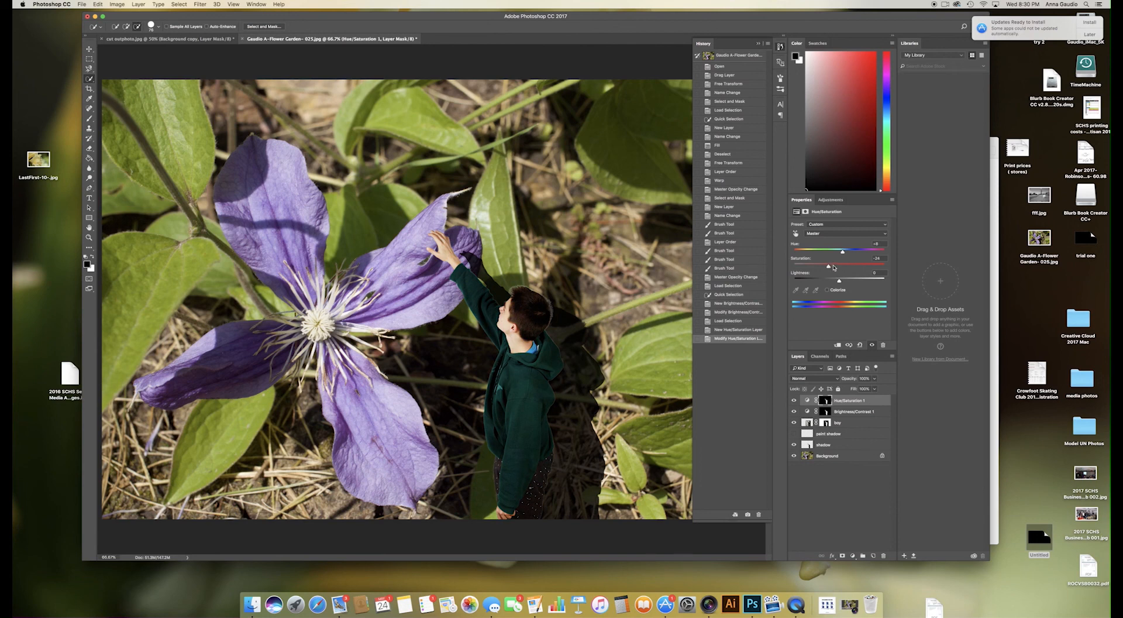
left_click_drag(828, 266, 827, 266)
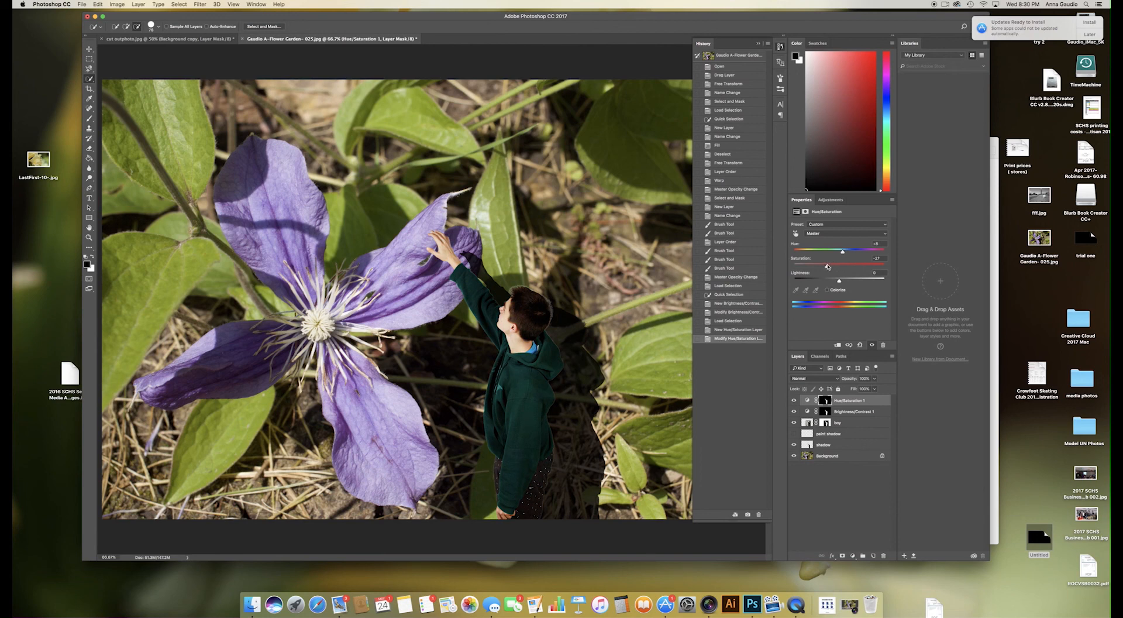